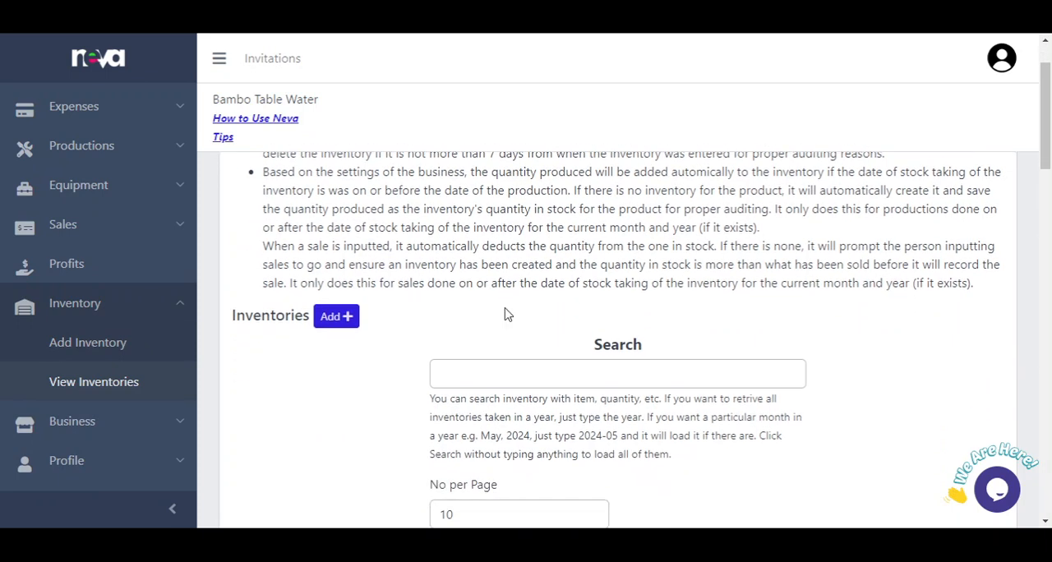
Step: Show the pages available under the Business section of the navigation
{"action": "scroll", "coordinate": [507, 314], "scroll_direction": "up", "scroll_amount": 1}
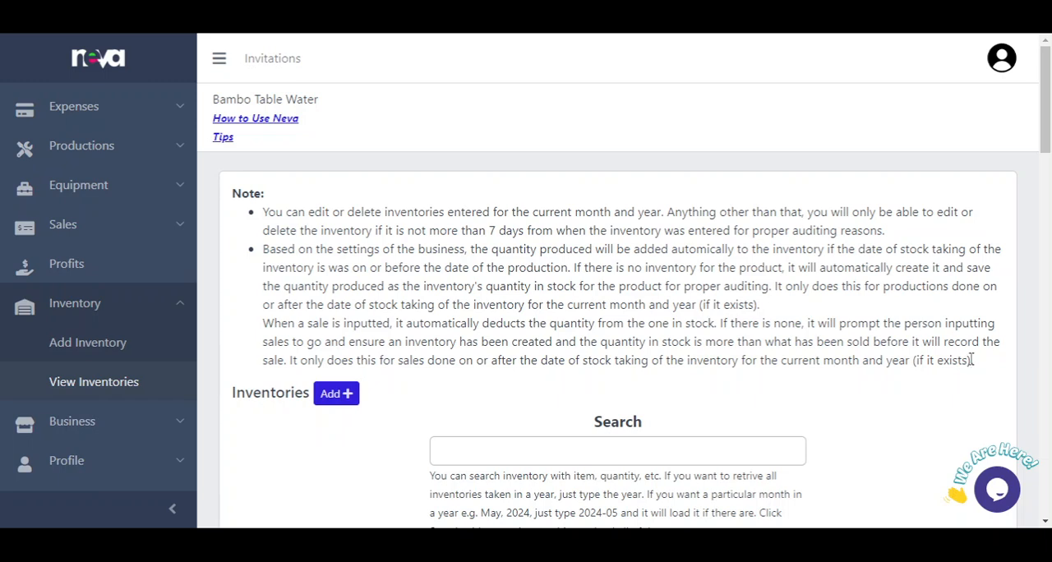
{"action": "scroll", "coordinate": [141, 407], "scroll_direction": "down", "scroll_amount": 1}
{"action": "left_click", "coordinate": [152, 396]}
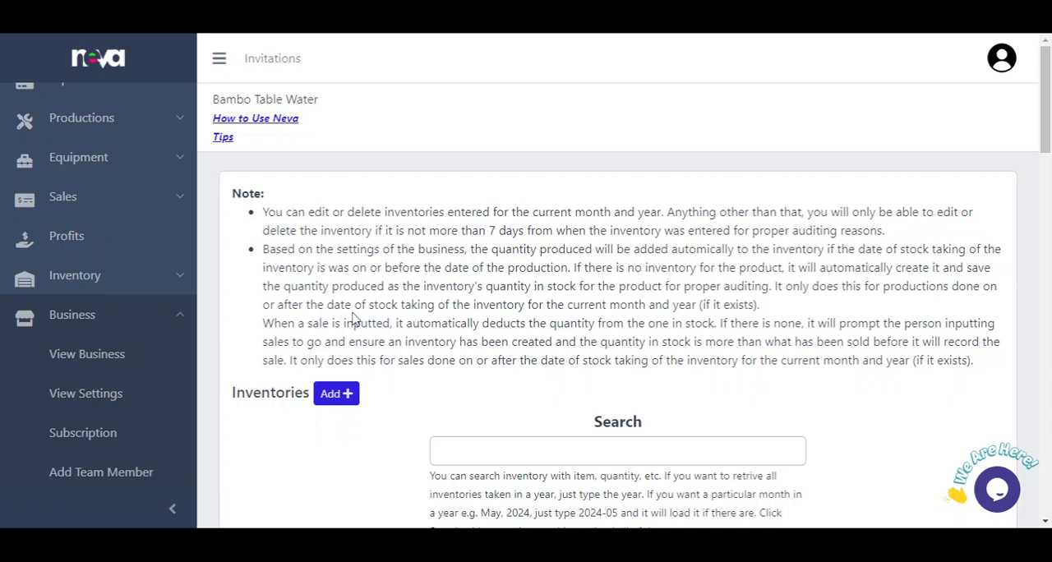
Step: Return to the Inventory section and examine the inventory list's search options, export options, quantities, stock-taking dates and notes
{"action": "left_click", "coordinate": [122, 281]}
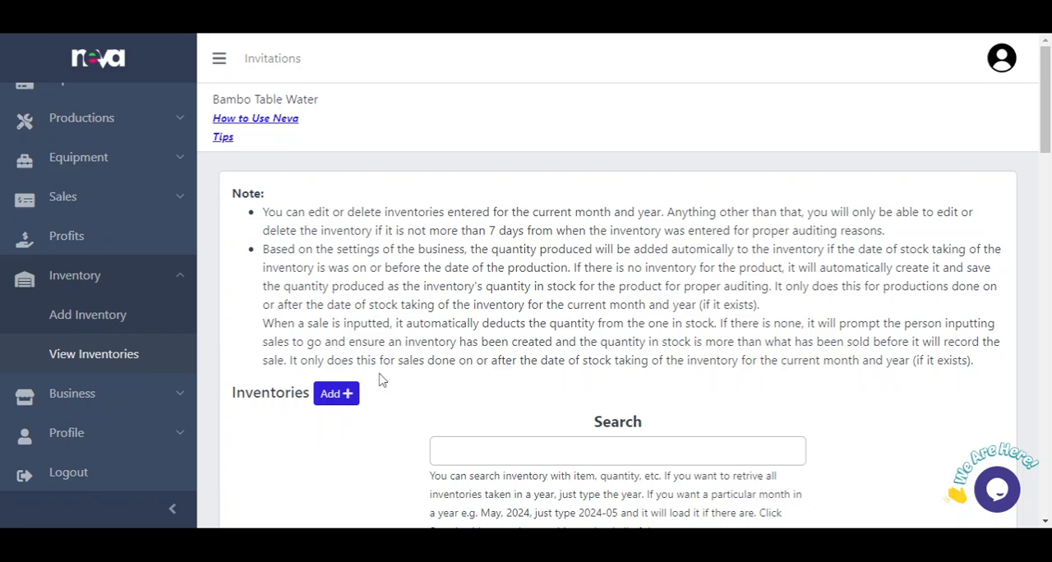
{"action": "scroll", "coordinate": [428, 321], "scroll_direction": "down", "scroll_amount": 3}
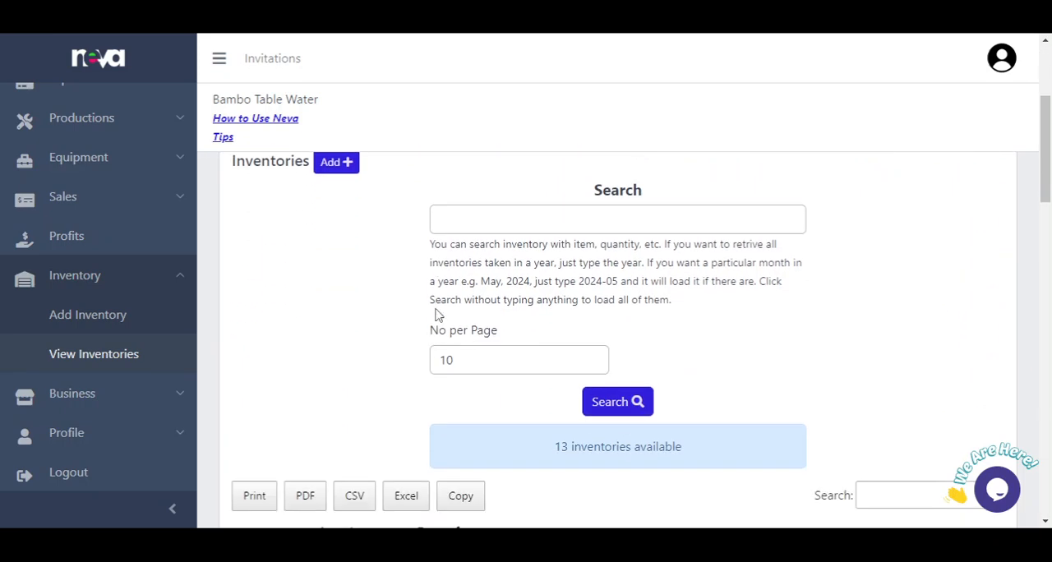
{"action": "scroll", "coordinate": [436, 315], "scroll_direction": "down", "scroll_amount": 3}
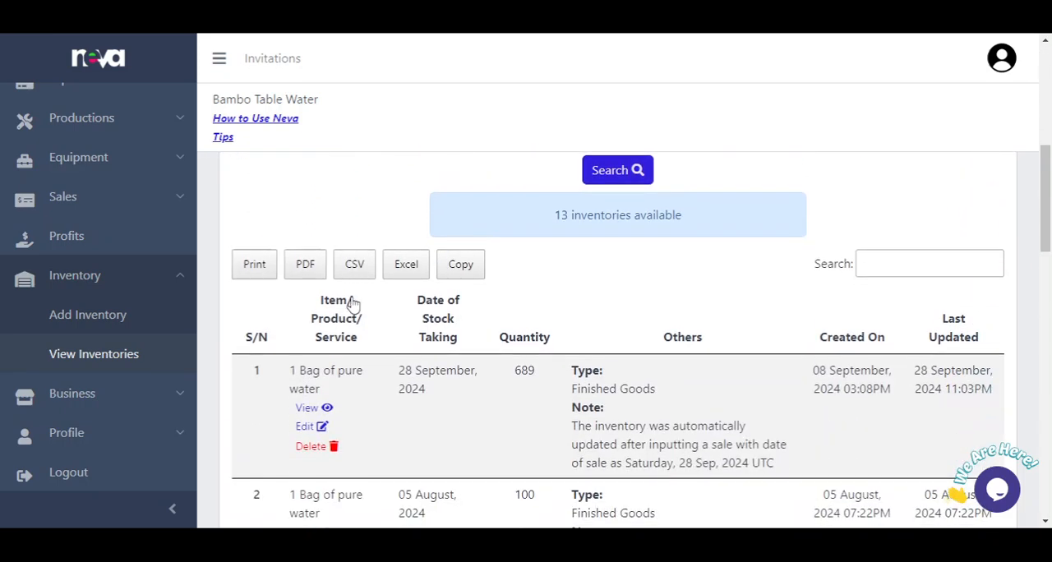
{"action": "scroll", "coordinate": [355, 302], "scroll_direction": "down", "scroll_amount": 1}
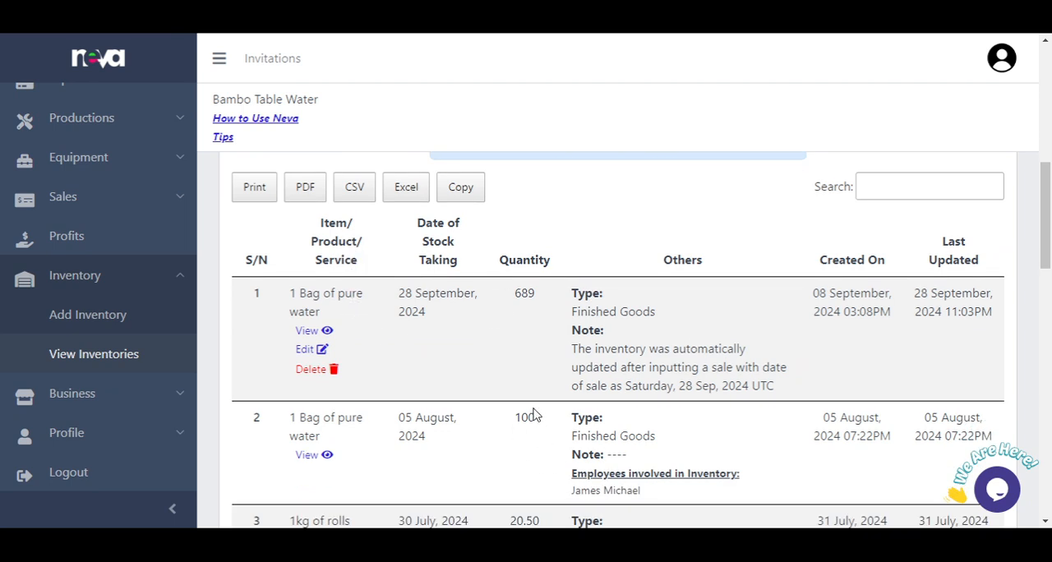
{"action": "scroll", "coordinate": [543, 316], "scroll_direction": "down", "scroll_amount": 2}
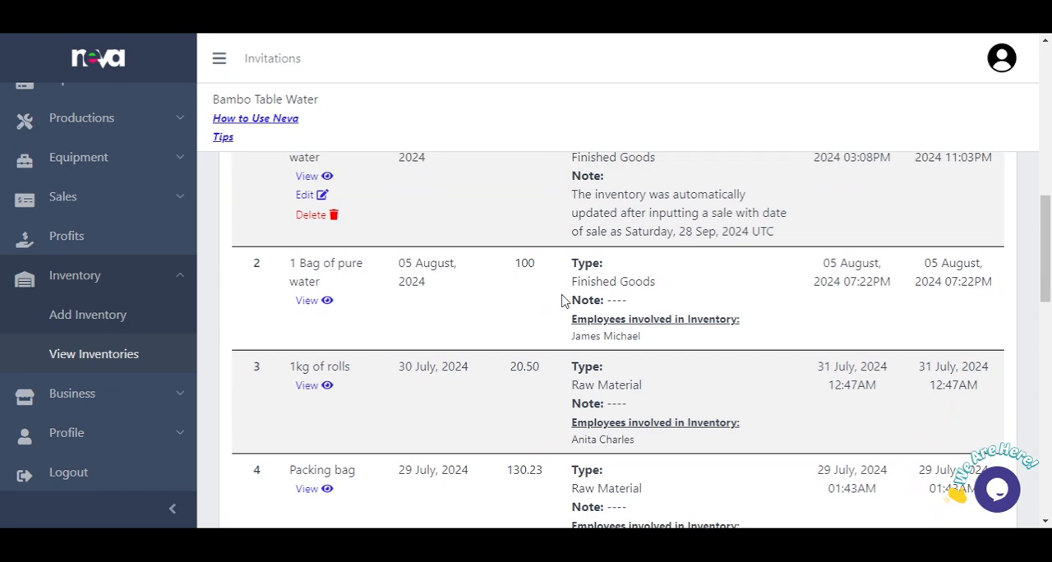
{"action": "scroll", "coordinate": [564, 298], "scroll_direction": "up", "scroll_amount": 2}
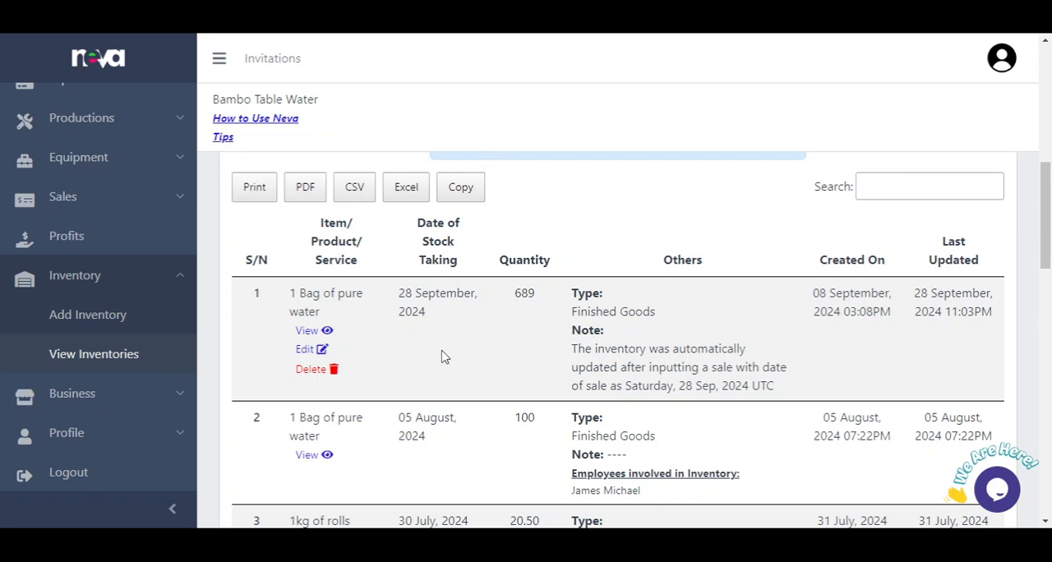
{"action": "scroll", "coordinate": [514, 396], "scroll_direction": "down", "scroll_amount": 4}
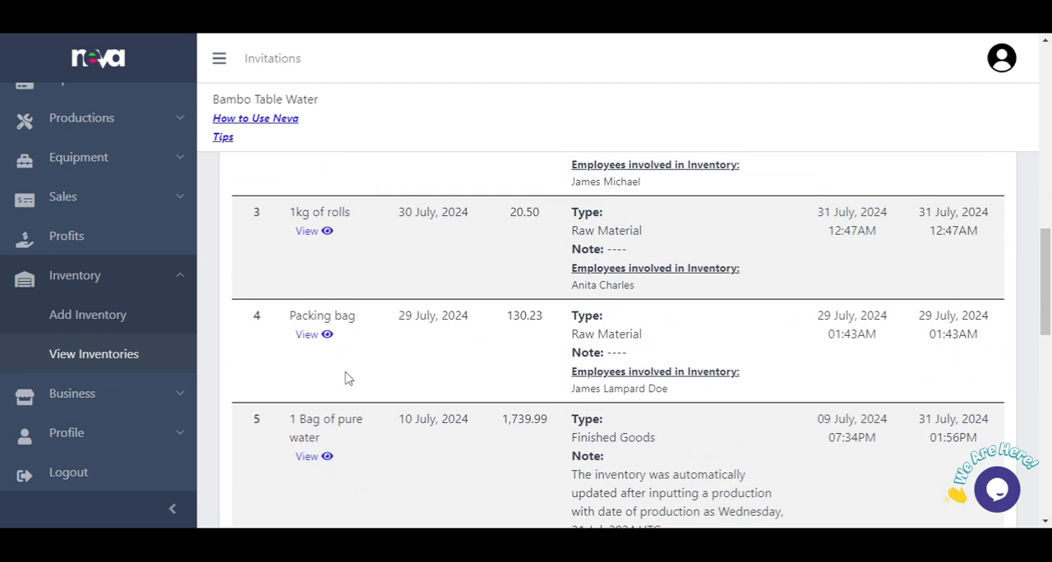
{"action": "scroll", "coordinate": [347, 378], "scroll_direction": "up", "scroll_amount": 3}
{"action": "scroll", "coordinate": [347, 377], "scroll_direction": "up", "scroll_amount": 1}
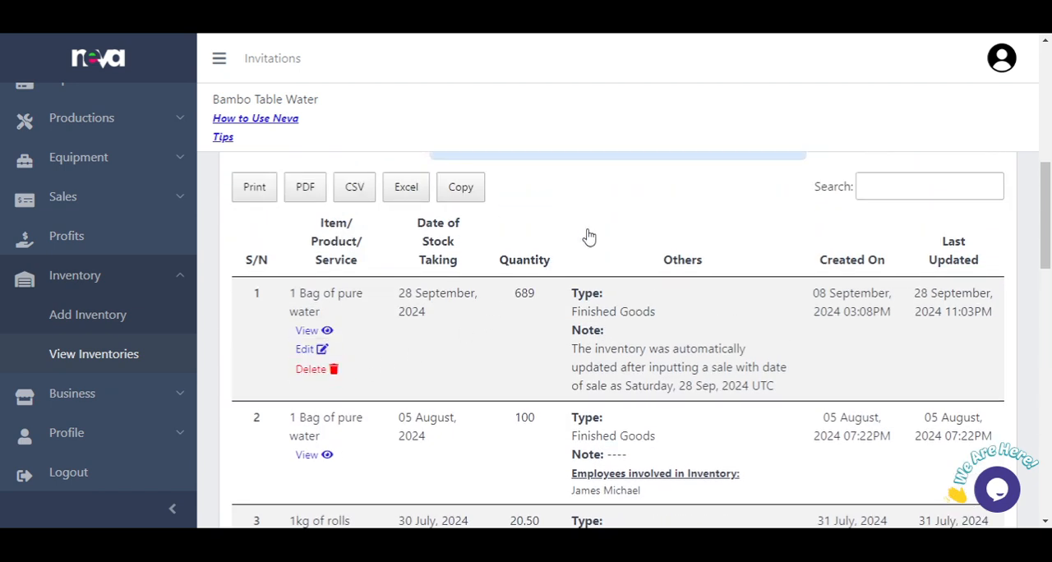
{"action": "scroll", "coordinate": [588, 236], "scroll_direction": "up", "scroll_amount": 1}
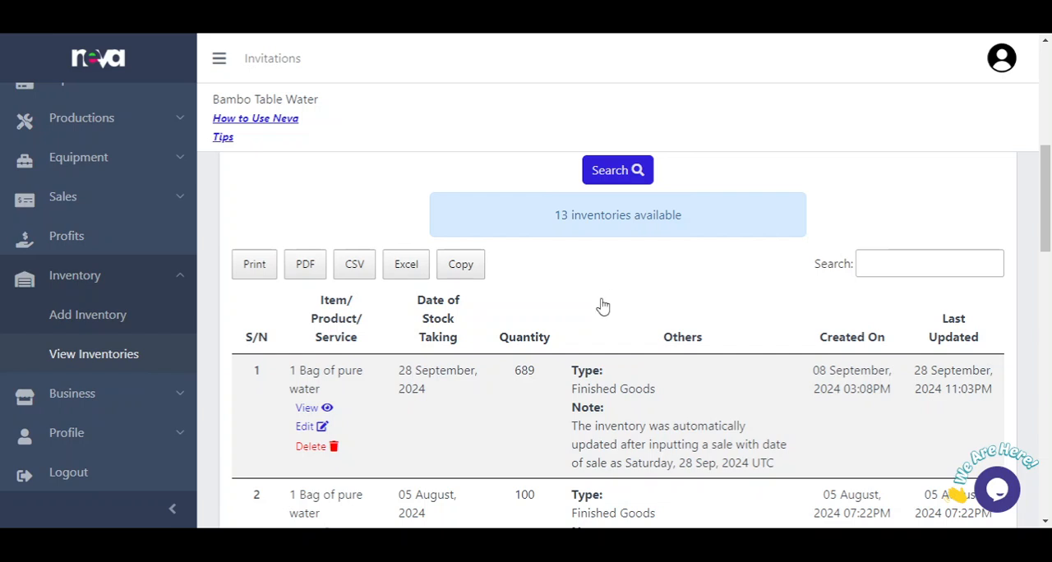
{"action": "scroll", "coordinate": [604, 305], "scroll_direction": "down", "scroll_amount": 2}
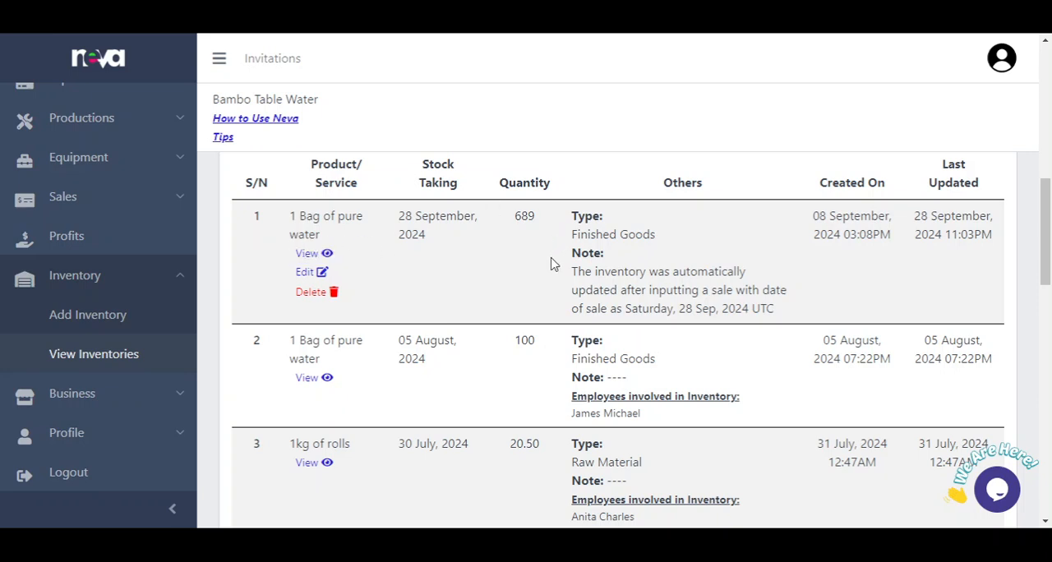
{"action": "scroll", "coordinate": [551, 263], "scroll_direction": "up", "scroll_amount": 6}
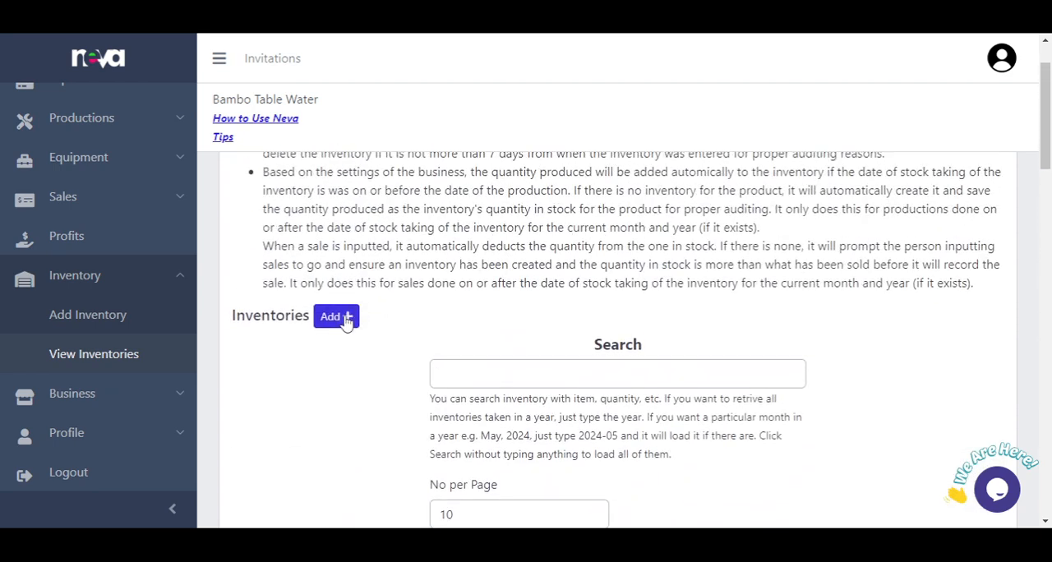
Step: Start a new inventory entry, try the Enter Item option, and set the entry back to Product
{"action": "left_click", "coordinate": [337, 317]}
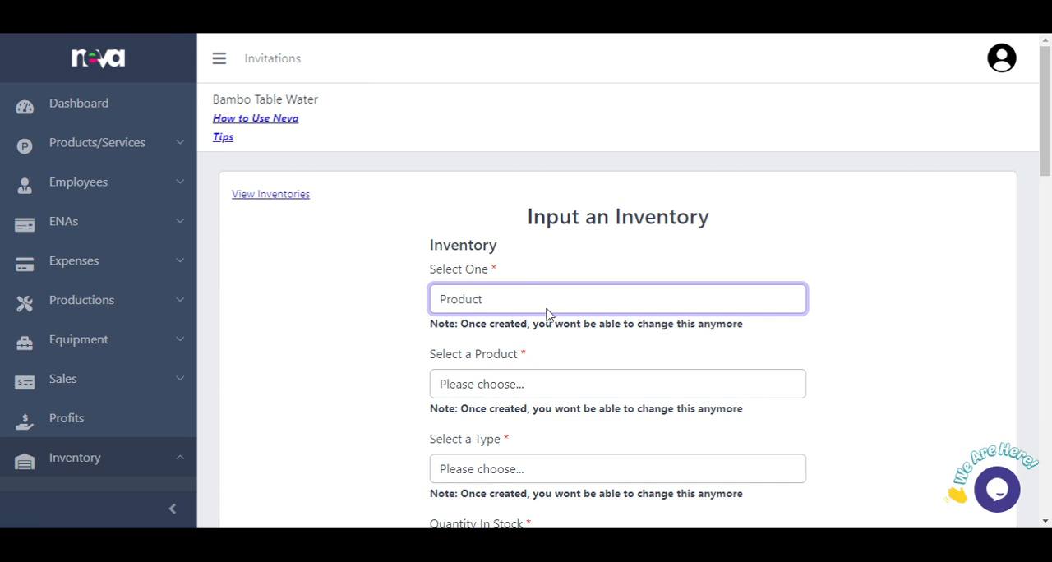
{"action": "left_click", "coordinate": [544, 367]}
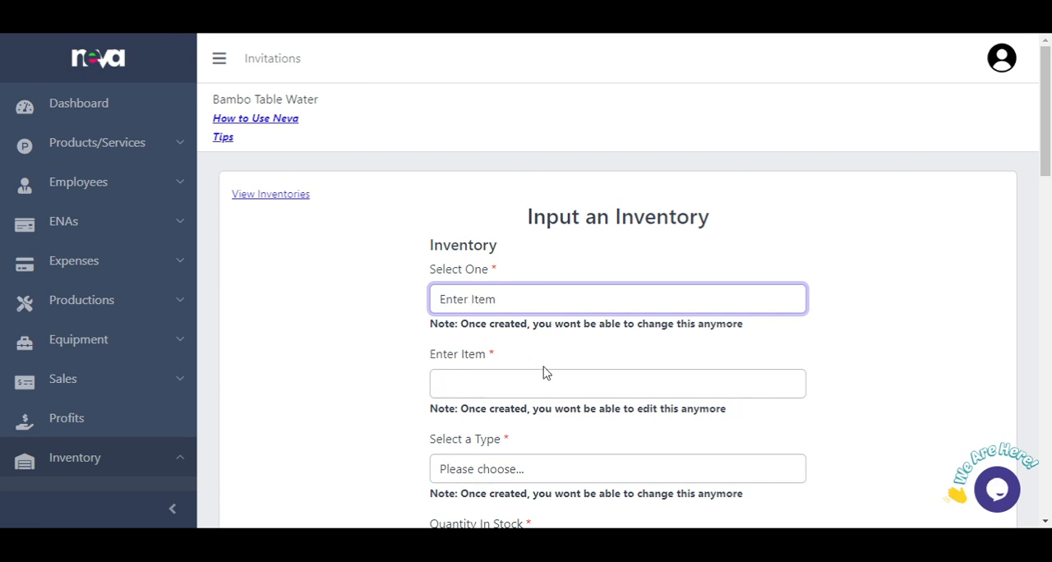
{"action": "left_click", "coordinate": [551, 376]}
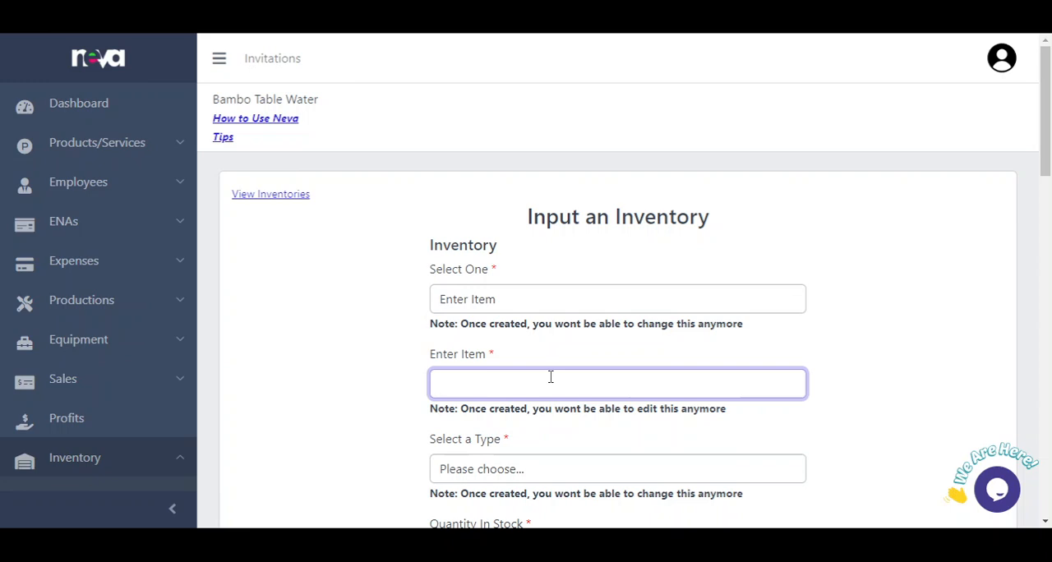
{"action": "left_click", "coordinate": [467, 311]}
{"action": "left_click", "coordinate": [474, 332]}
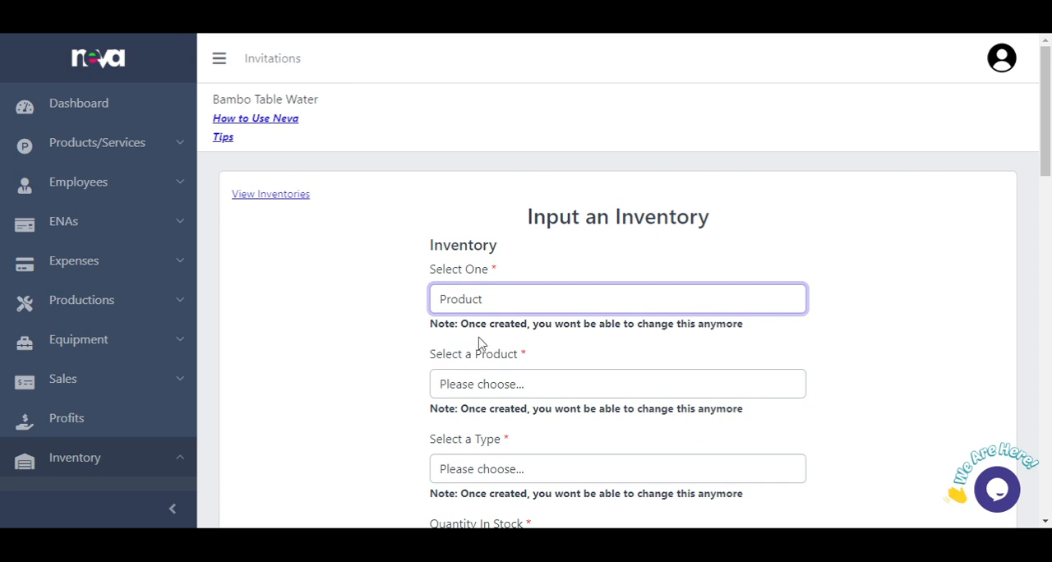
Step: Choose Water dispenser (₦1,200.00) as the inventory's product and Finished Goods as its type
{"action": "left_click", "coordinate": [502, 384]}
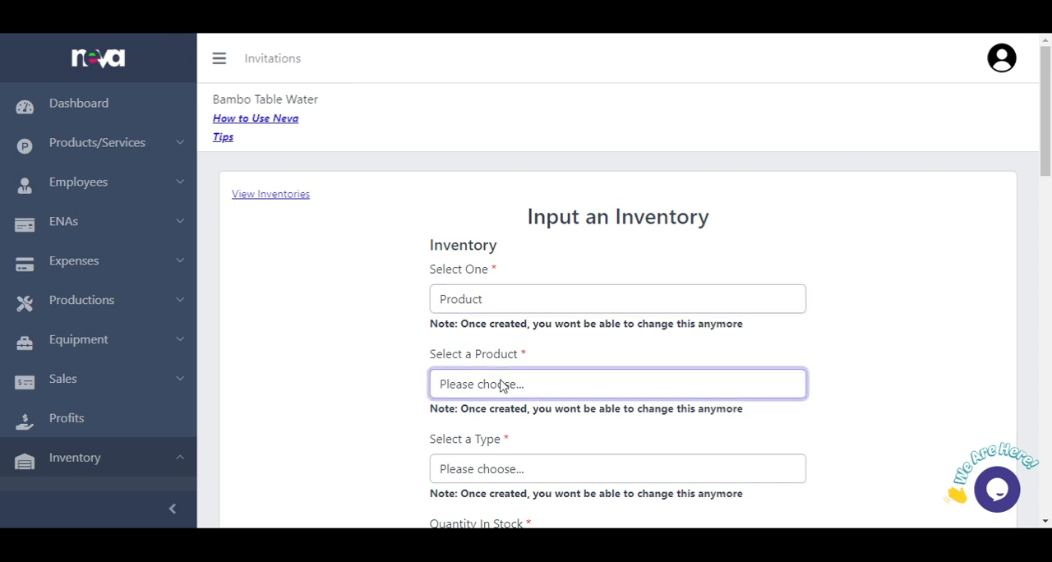
{"action": "left_click", "coordinate": [540, 452]}
{"action": "scroll", "coordinate": [526, 412], "scroll_direction": "down", "scroll_amount": 1}
{"action": "left_click", "coordinate": [519, 398]}
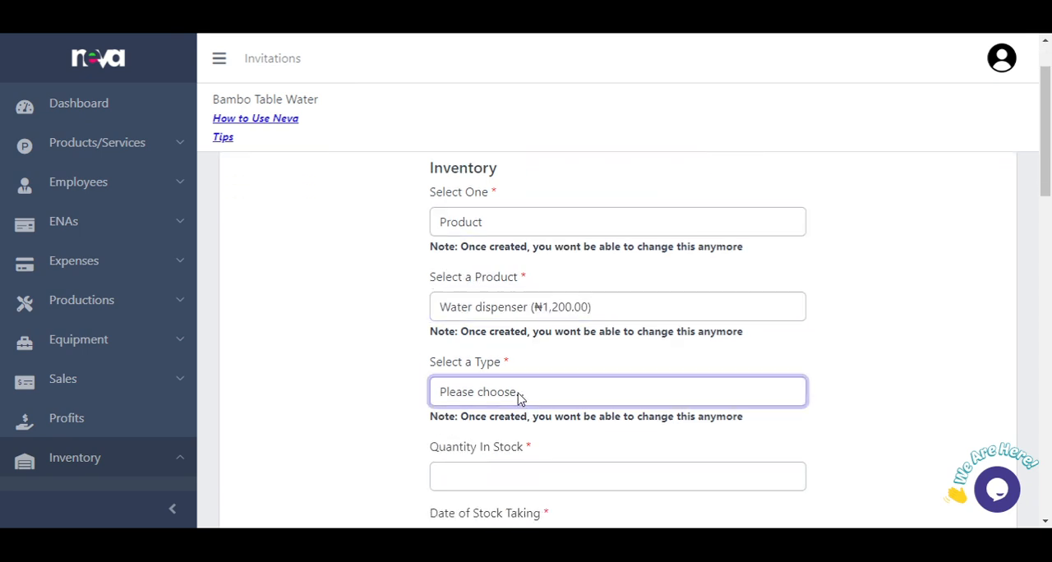
{"action": "left_click", "coordinate": [529, 442]}
Step: Set the new inventory's quantity in stock to 30
{"action": "scroll", "coordinate": [528, 439], "scroll_direction": "down", "scroll_amount": 1}
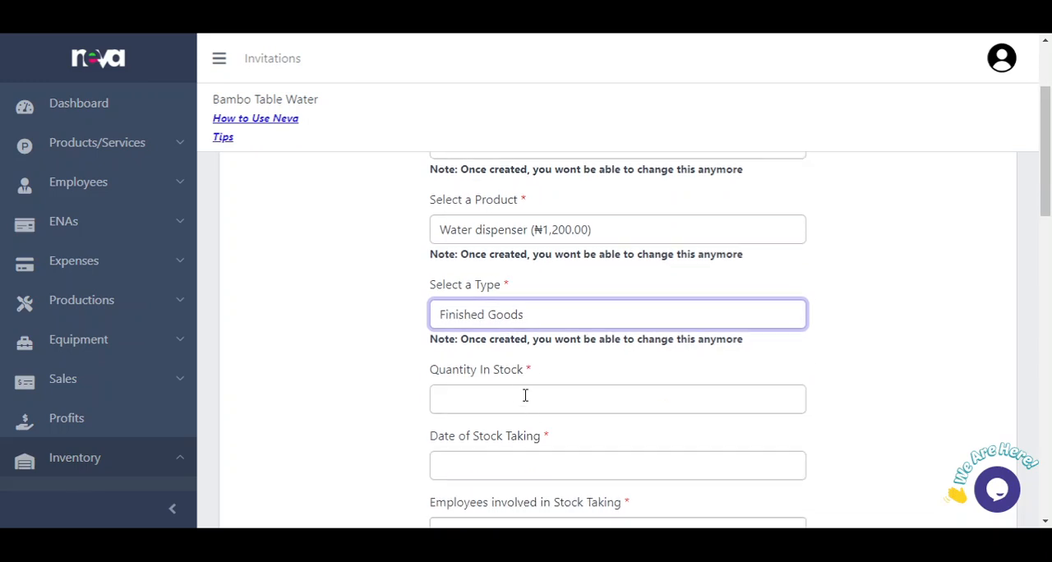
{"action": "left_click", "coordinate": [525, 393]}
{"action": "type", "text": "30"}
{"action": "left_click", "coordinate": [295, 401]}
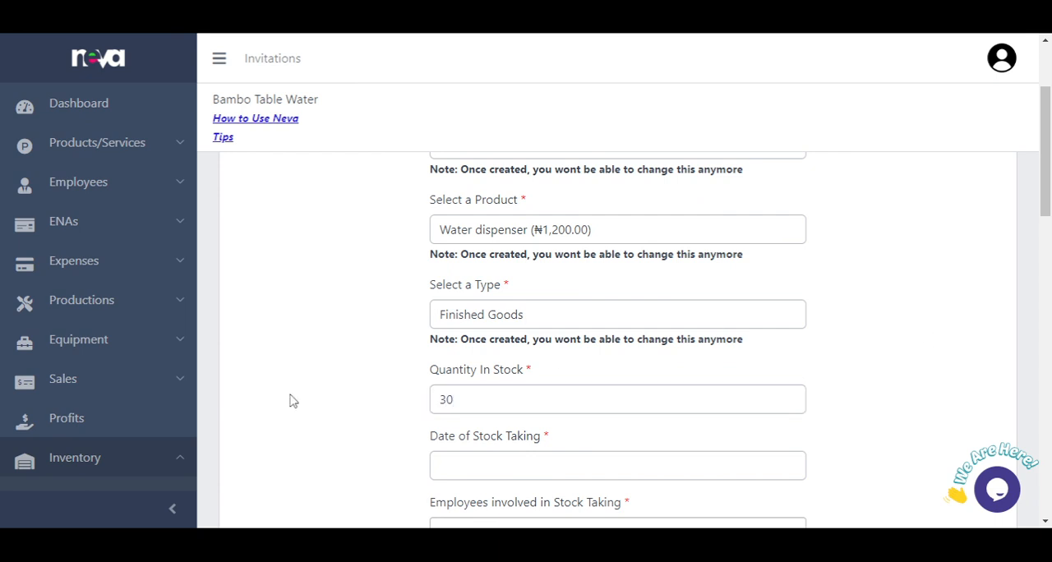
Step: Set the date of stock taking to 2024-09-28 and add the manager as the employee involved in stock taking
{"action": "scroll", "coordinate": [333, 393], "scroll_direction": "down", "scroll_amount": 2}
{"action": "left_click", "coordinate": [484, 317]}
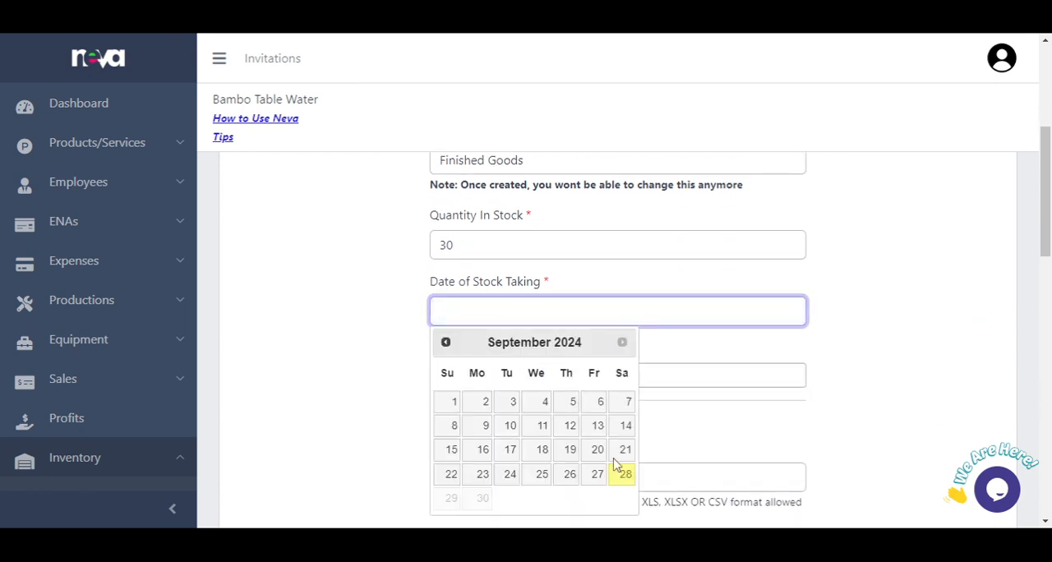
{"action": "left_click", "coordinate": [627, 485]}
{"action": "left_click", "coordinate": [578, 379]}
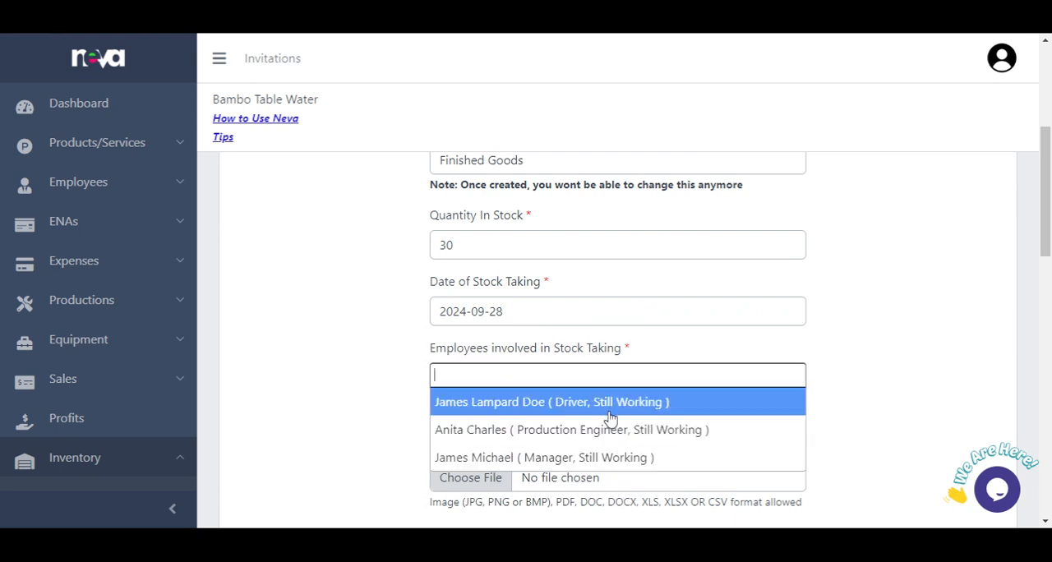
{"action": "left_click", "coordinate": [609, 458]}
Step: Check the filled-in inventory fields and attach the image iphone-15-pink-1-scaled.jpg as Document 1
{"action": "scroll", "coordinate": [606, 436], "scroll_direction": "down", "scroll_amount": 3}
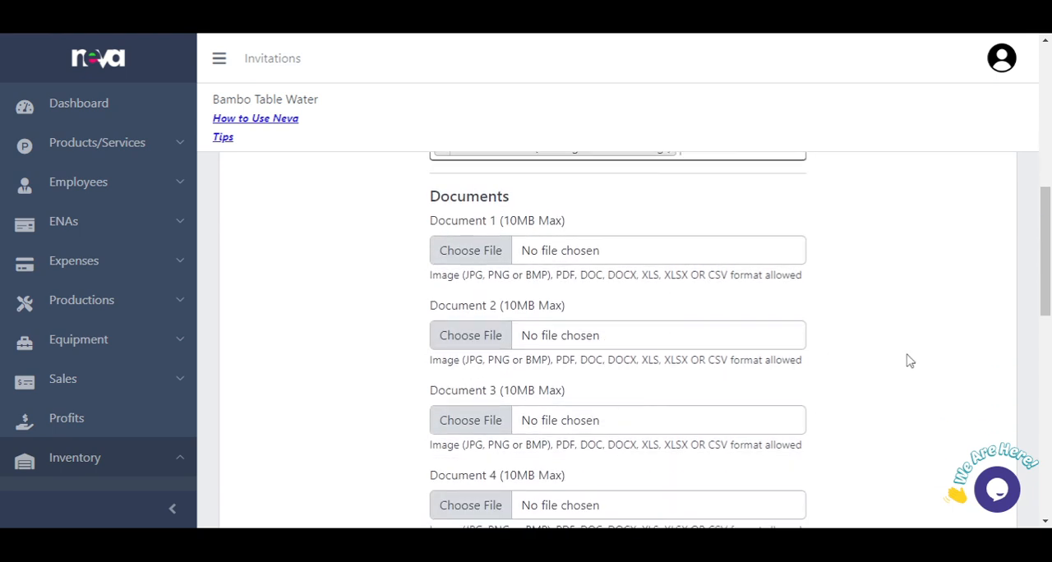
{"action": "scroll", "coordinate": [910, 362], "scroll_direction": "up", "scroll_amount": 5}
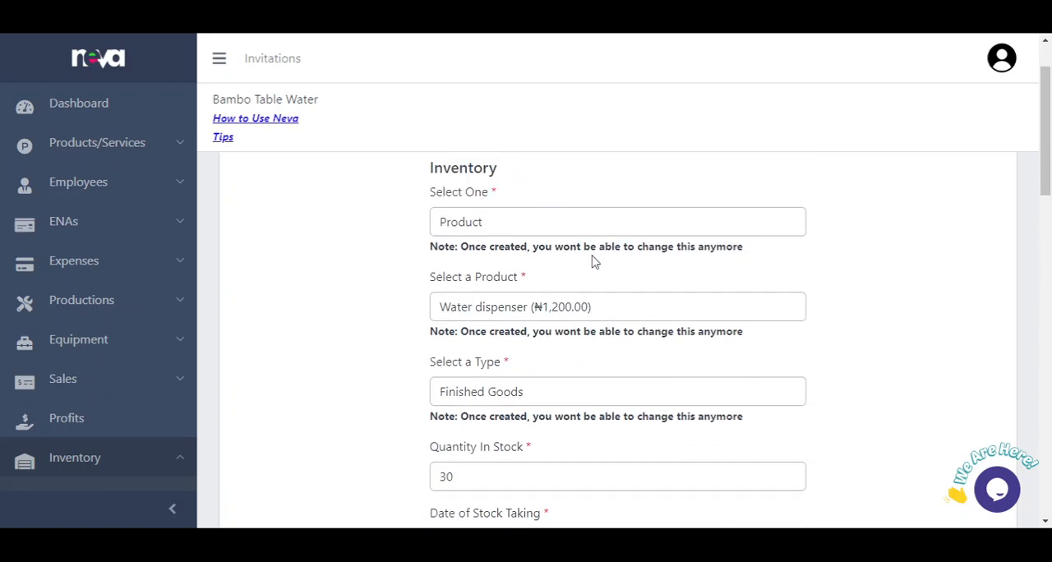
{"action": "scroll", "coordinate": [653, 284], "scroll_direction": "down", "scroll_amount": 5}
{"action": "scroll", "coordinate": [669, 280], "scroll_direction": "up", "scroll_amount": 2}
{"action": "scroll", "coordinate": [666, 278], "scroll_direction": "up", "scroll_amount": 4}
{"action": "scroll", "coordinate": [666, 278], "scroll_direction": "down", "scroll_amount": 5}
{"action": "scroll", "coordinate": [666, 282], "scroll_direction": "up", "scroll_amount": 2}
{"action": "scroll", "coordinate": [670, 329], "scroll_direction": "down", "scroll_amount": 3}
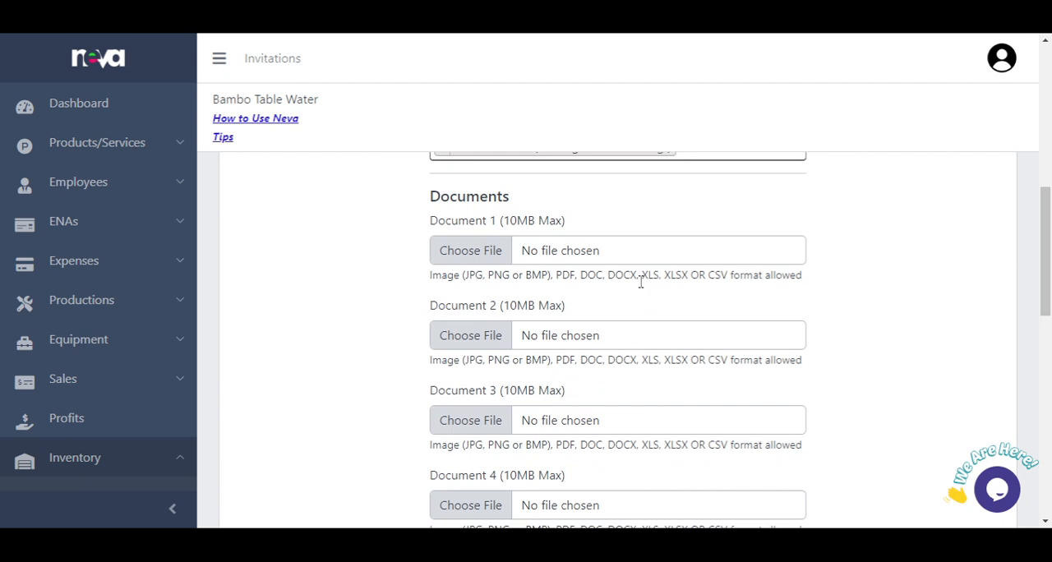
{"action": "left_click", "coordinate": [646, 252]}
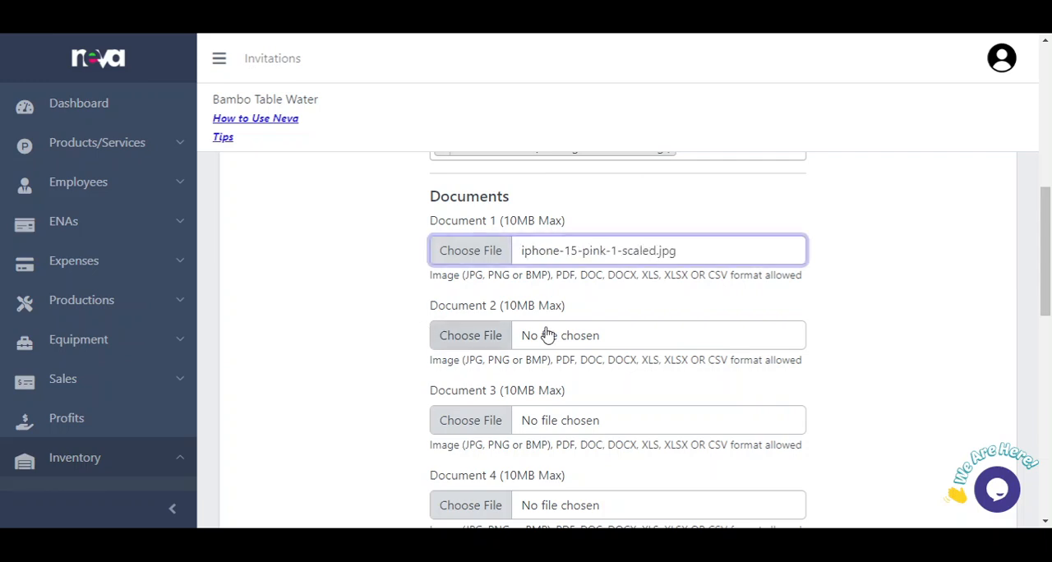
{"action": "scroll", "coordinate": [646, 313], "scroll_direction": "down", "scroll_amount": 2}
{"action": "scroll", "coordinate": [607, 280], "scroll_direction": "down", "scroll_amount": 3}
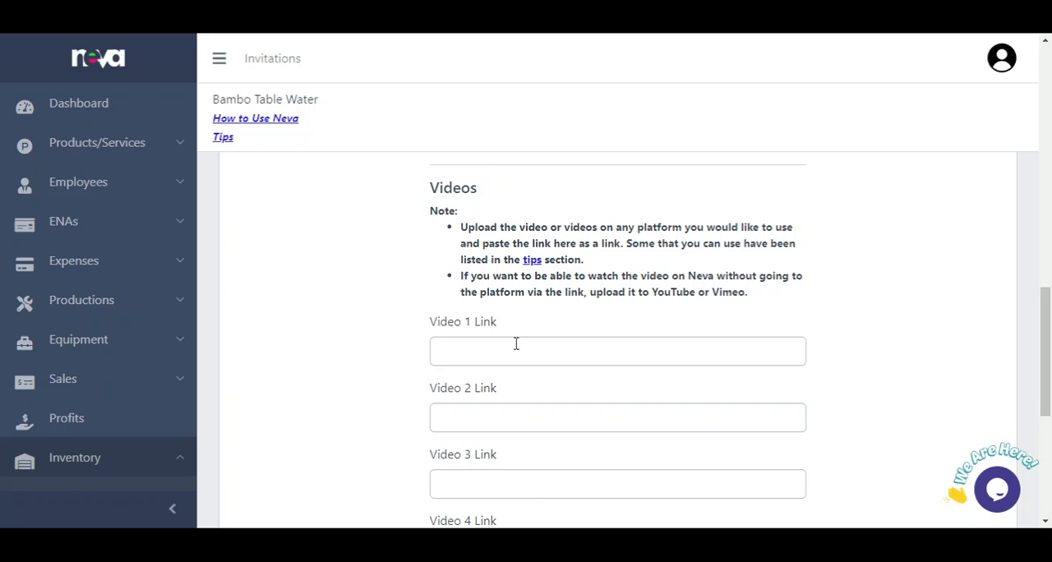
{"action": "left_click", "coordinate": [517, 342]}
{"action": "type", "text": "https://www.youtube.com/watch?v=1TQ_sfu1FAo"}
{"action": "left_click", "coordinate": [898, 351]}
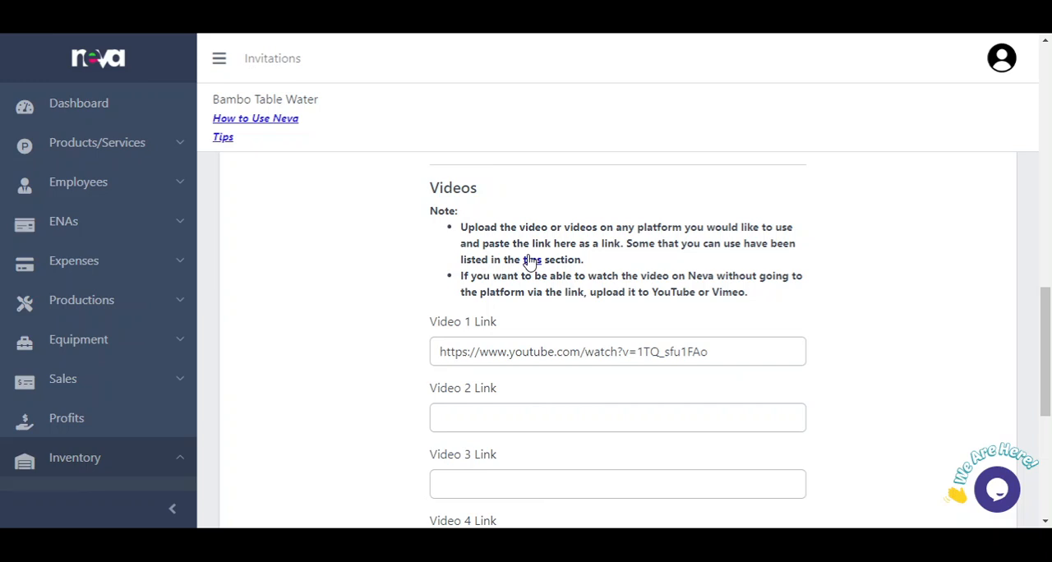
Step: Enter "quantity in stock" as the additional details and submit the new inventory
{"action": "scroll", "coordinate": [608, 329], "scroll_direction": "down", "scroll_amount": 5}
{"action": "left_click", "coordinate": [622, 327]}
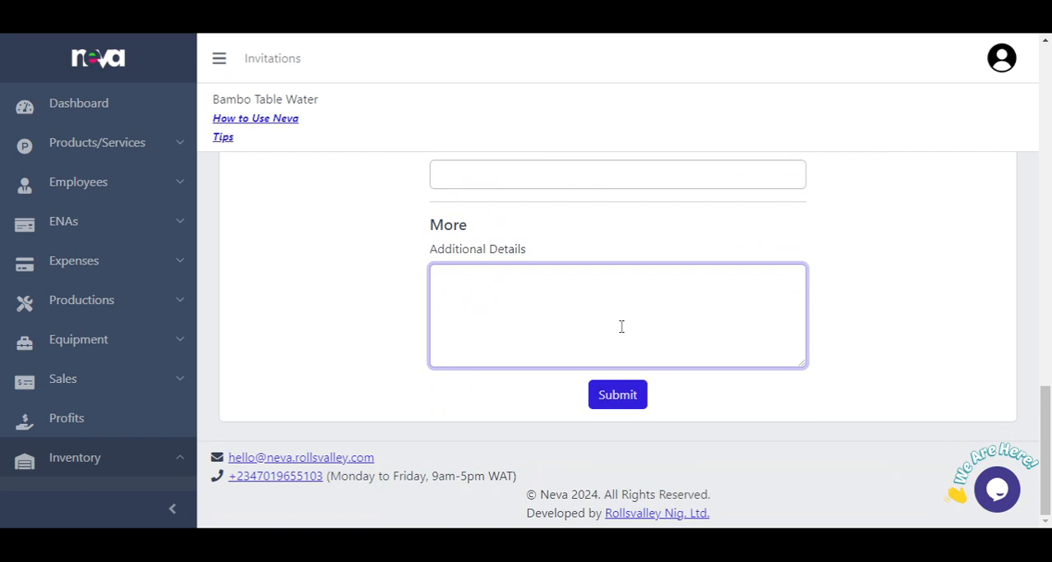
{"action": "type", "text": "quantity"}
{"action": "key", "text": "BackSpace"}
{"action": "type", "text": "ty in stock"}
{"action": "left_click", "coordinate": [624, 396]}
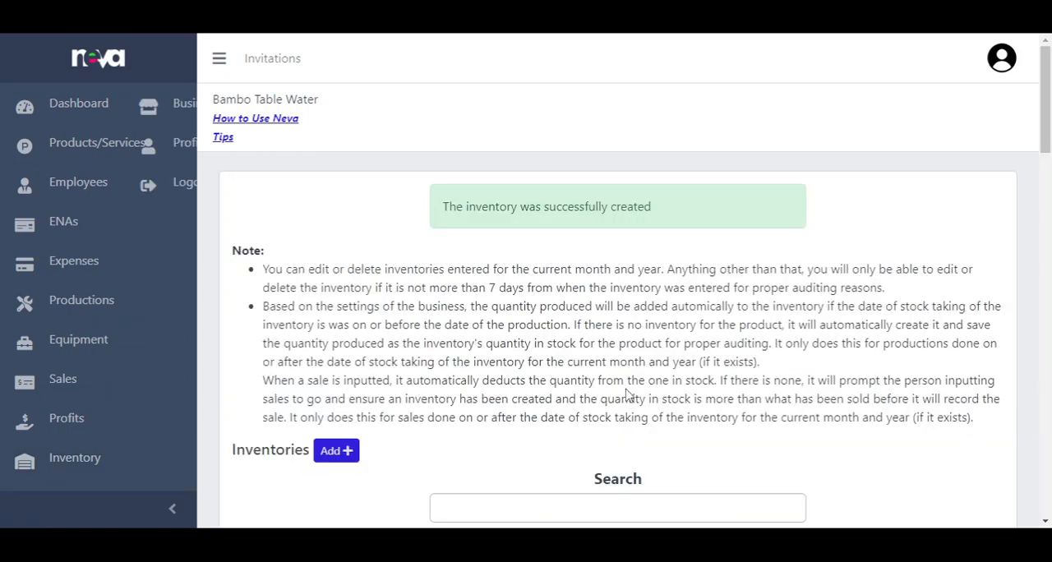
Step: Review the Water dispenser entry in the inventory list and view its full details
{"action": "scroll", "coordinate": [622, 395], "scroll_direction": "down", "scroll_amount": 5}
{"action": "scroll", "coordinate": [465, 415], "scroll_direction": "down", "scroll_amount": 3}
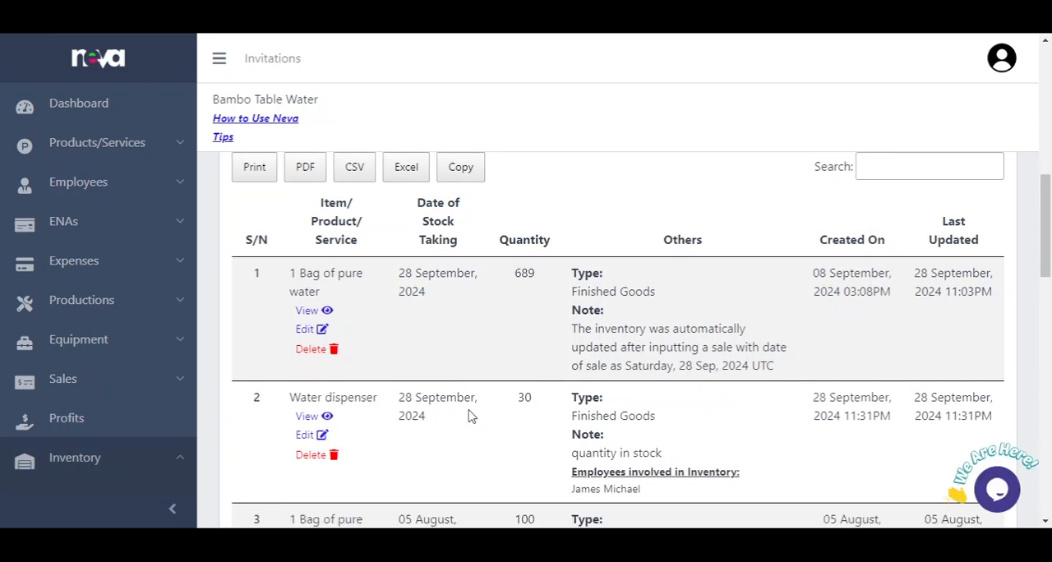
{"action": "scroll", "coordinate": [470, 420], "scroll_direction": "down", "scroll_amount": 2}
{"action": "scroll", "coordinate": [395, 369], "scroll_direction": "up", "scroll_amount": 1}
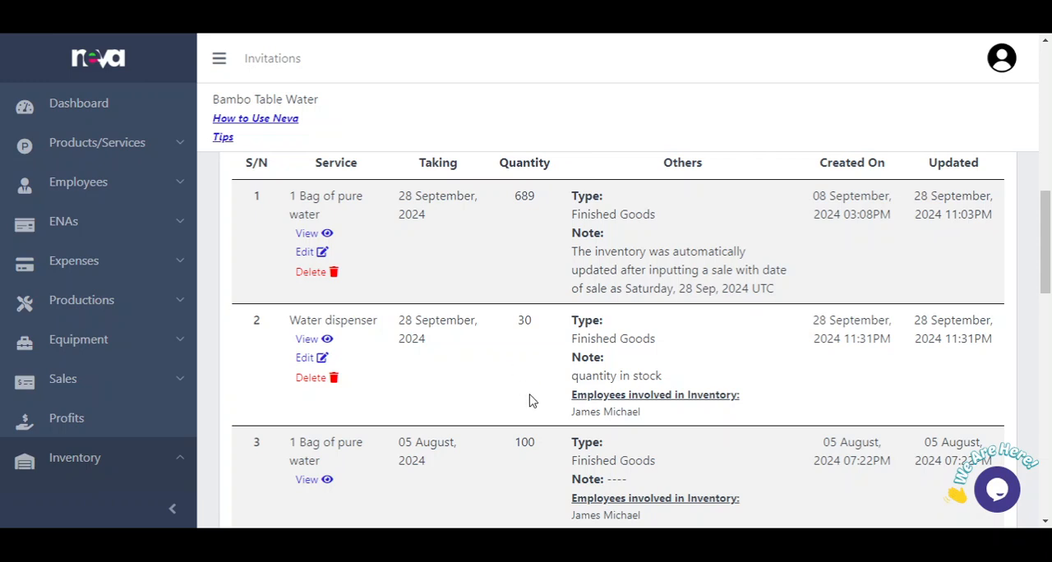
{"action": "scroll", "coordinate": [492, 364], "scroll_direction": "up", "scroll_amount": 1}
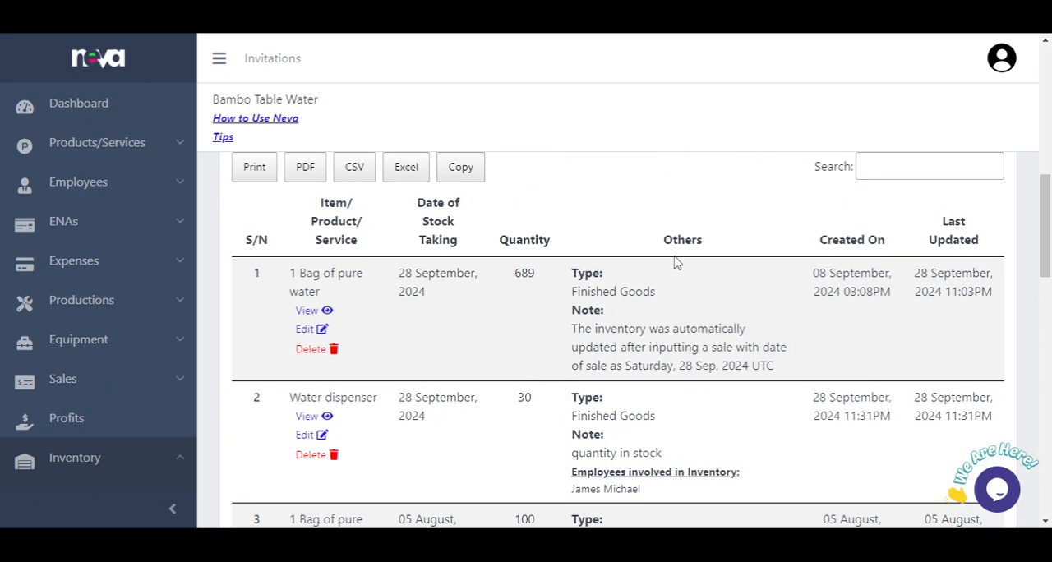
{"action": "scroll", "coordinate": [681, 260], "scroll_direction": "down", "scroll_amount": 2}
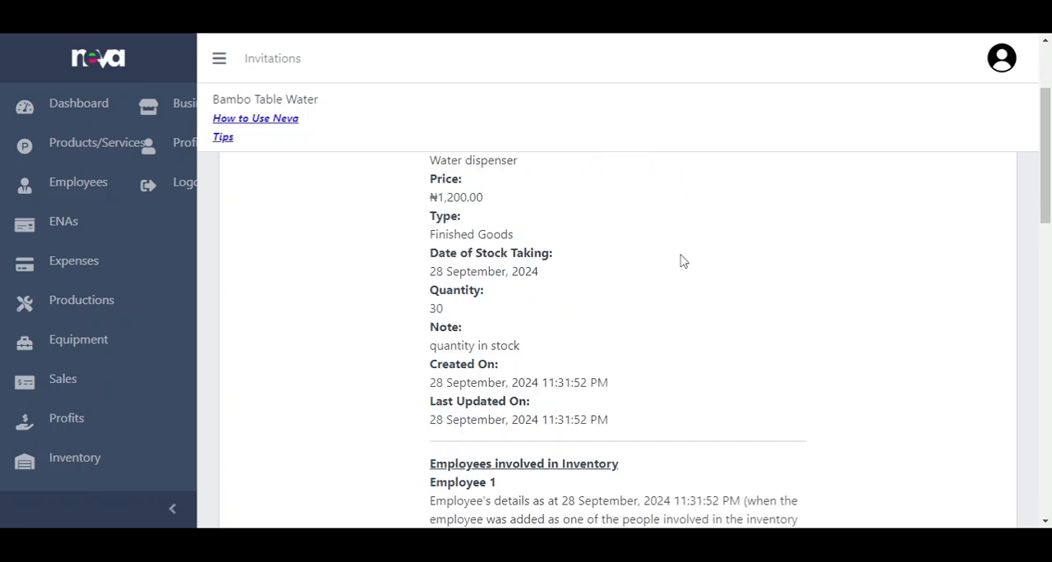
Step: Examine the Water dispenser record's inventory details, involved employee, attached document and video link
{"action": "scroll", "coordinate": [681, 261], "scroll_direction": "up", "scroll_amount": 1}
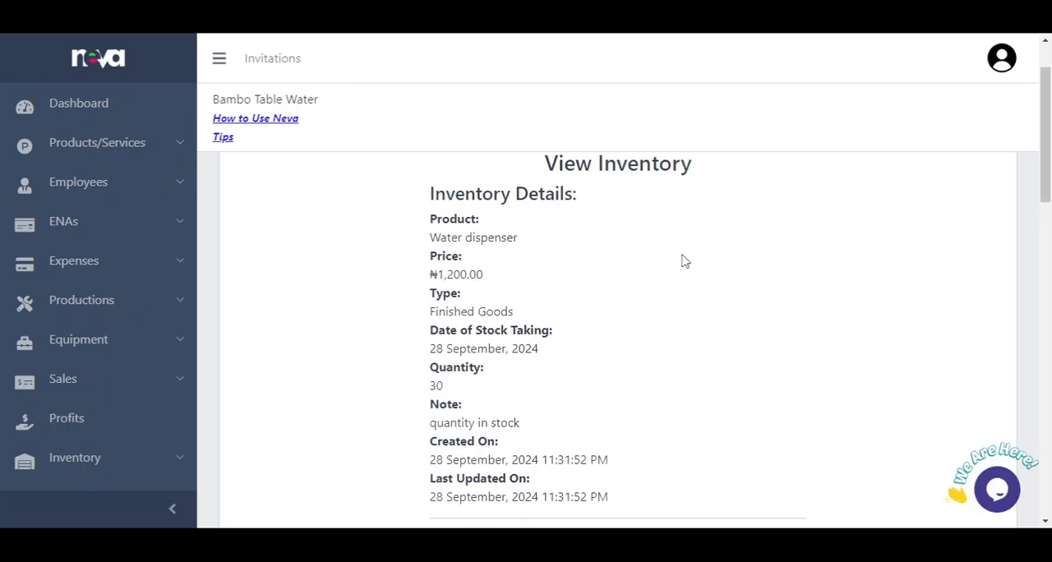
{"action": "scroll", "coordinate": [680, 260], "scroll_direction": "down", "scroll_amount": 4}
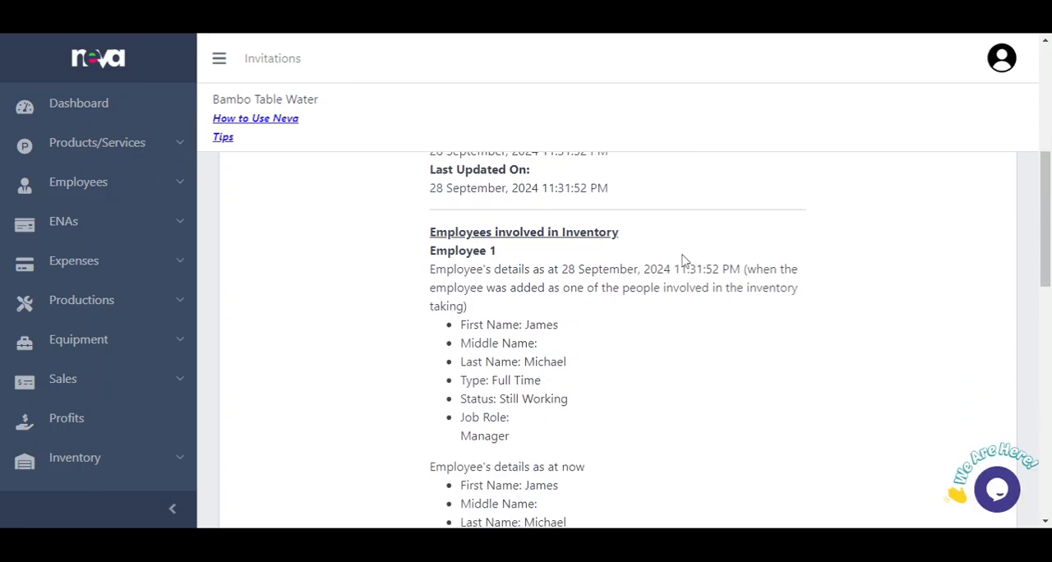
{"action": "scroll", "coordinate": [681, 260], "scroll_direction": "down", "scroll_amount": 7}
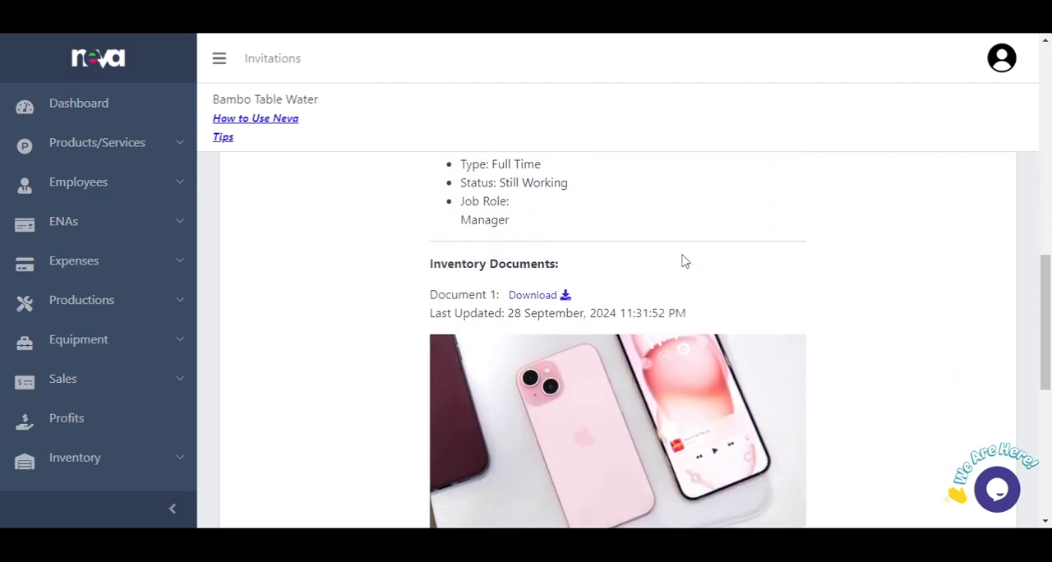
{"action": "scroll", "coordinate": [681, 260], "scroll_direction": "down", "scroll_amount": 4}
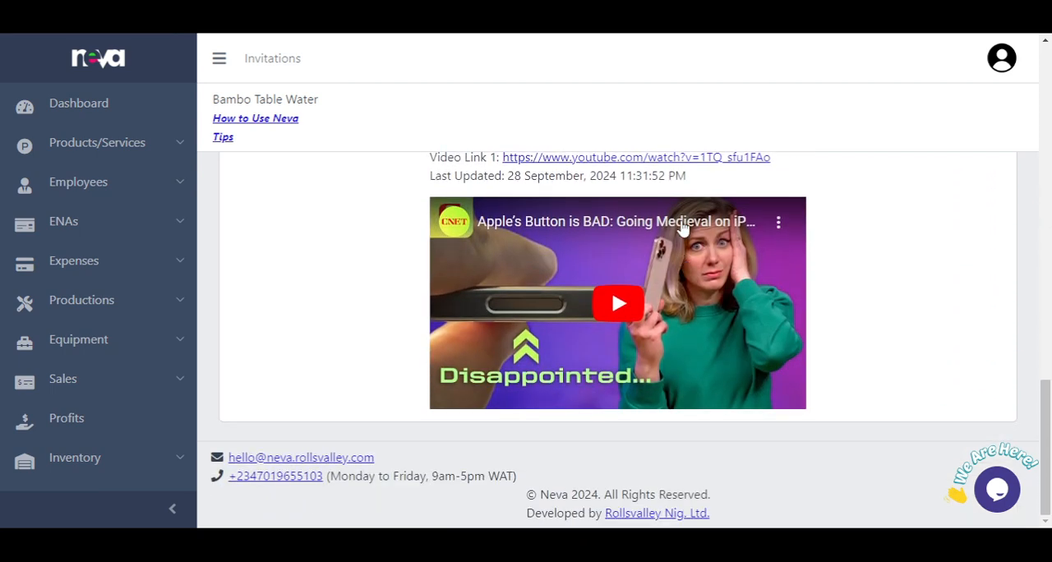
{"action": "scroll", "coordinate": [683, 229], "scroll_direction": "up", "scroll_amount": 10}
{"action": "scroll", "coordinate": [682, 229], "scroll_direction": "up", "scroll_amount": 4}
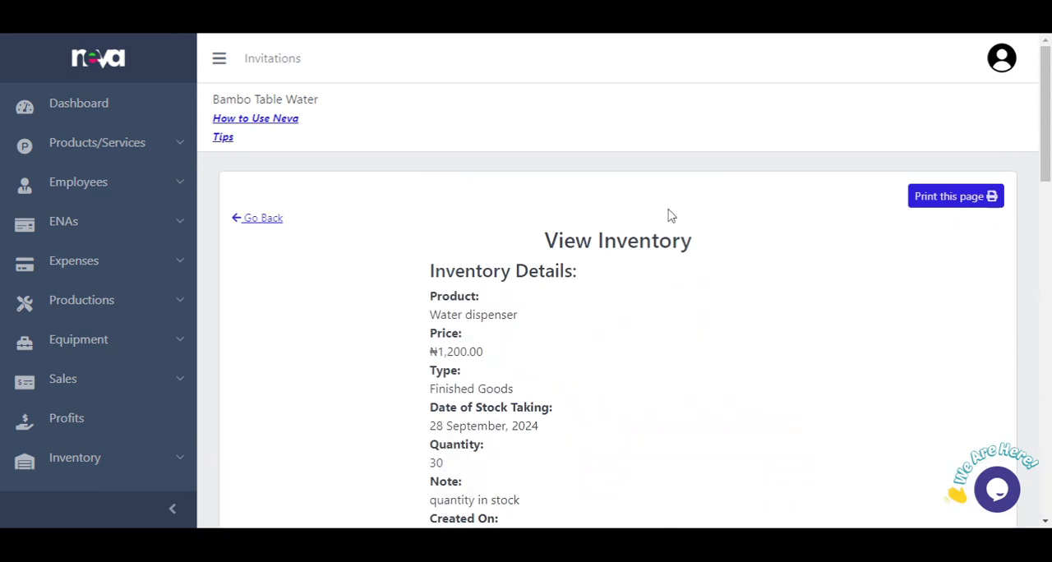
Step: Return to the inventory list, open the Water dispenser entry for editing and set its quantity in stock to 35
{"action": "left_click", "coordinate": [255, 222]}
{"action": "scroll", "coordinate": [610, 274], "scroll_direction": "down", "scroll_amount": 7}
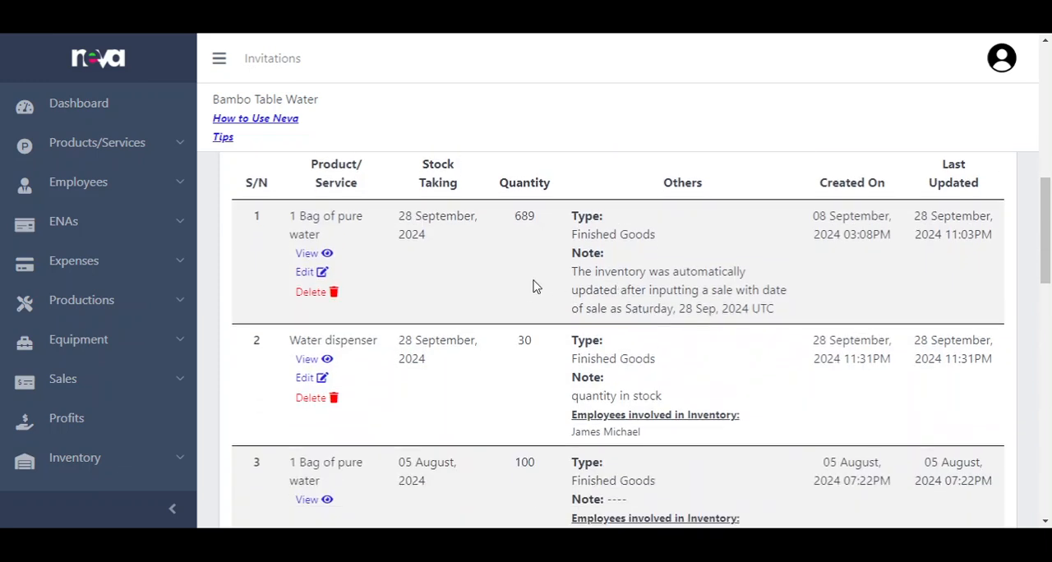
{"action": "scroll", "coordinate": [395, 345], "scroll_direction": "down", "scroll_amount": 1}
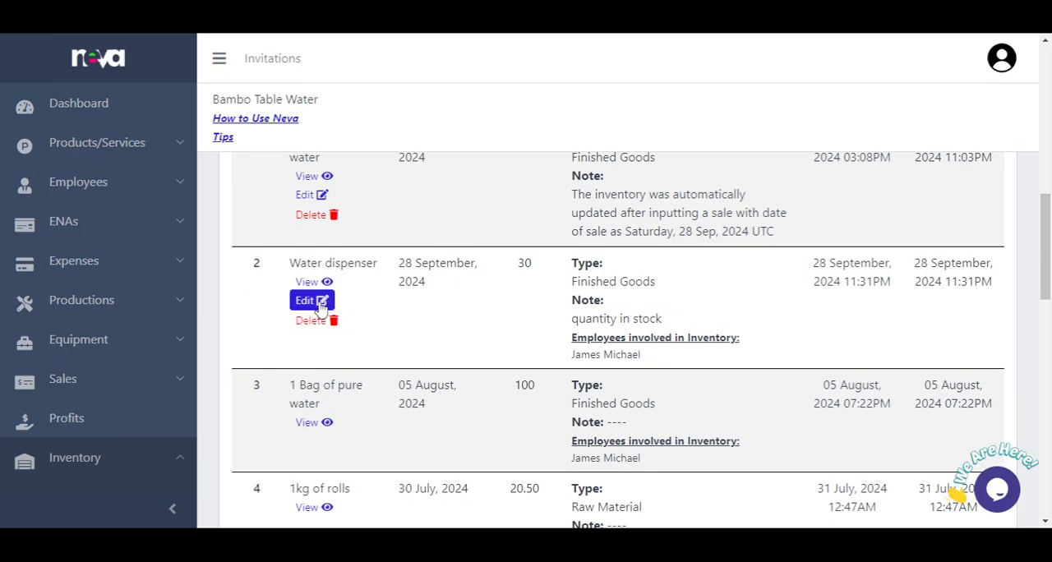
{"action": "left_click", "coordinate": [321, 303]}
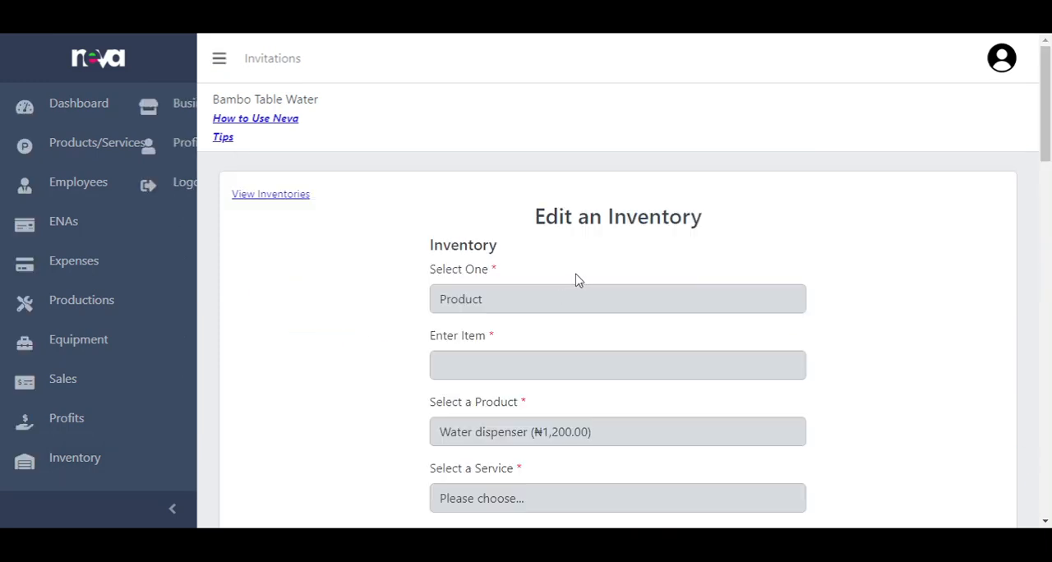
{"action": "scroll", "coordinate": [587, 278], "scroll_direction": "down", "scroll_amount": 3}
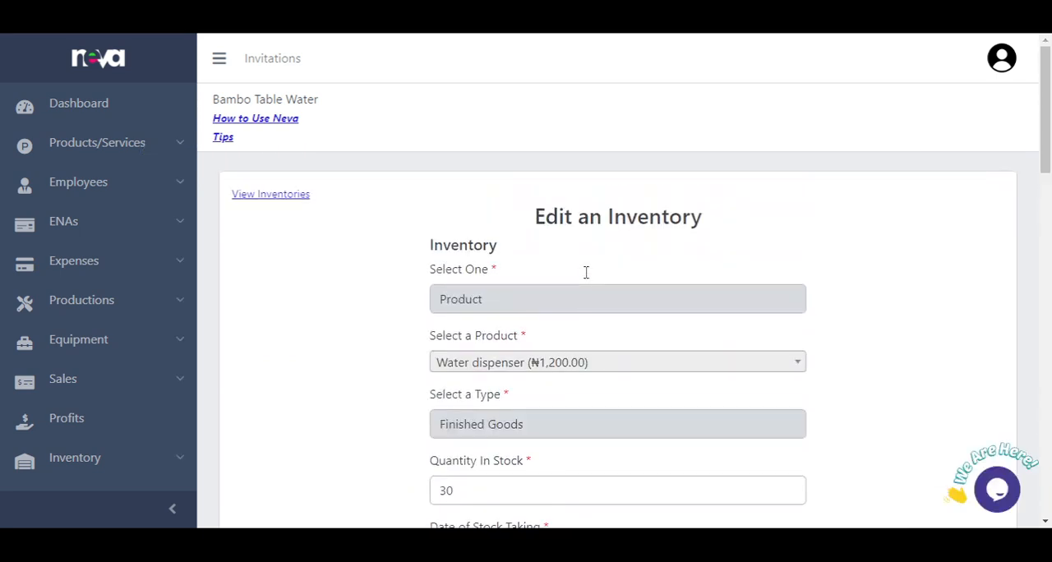
{"action": "scroll", "coordinate": [532, 318], "scroll_direction": "down", "scroll_amount": 2}
{"action": "left_click", "coordinate": [505, 330]}
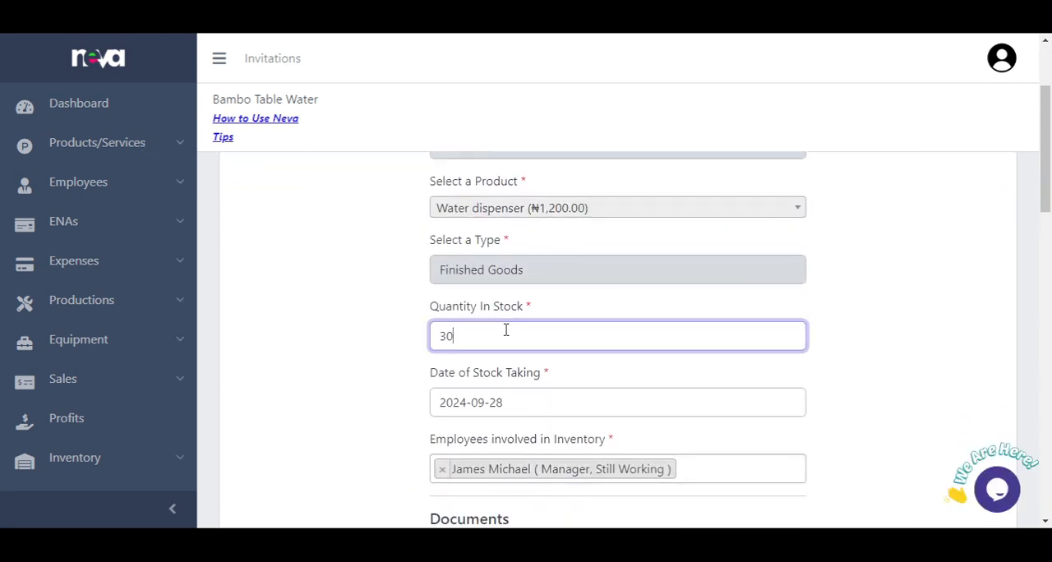
{"action": "left_click", "coordinate": [942, 272]}
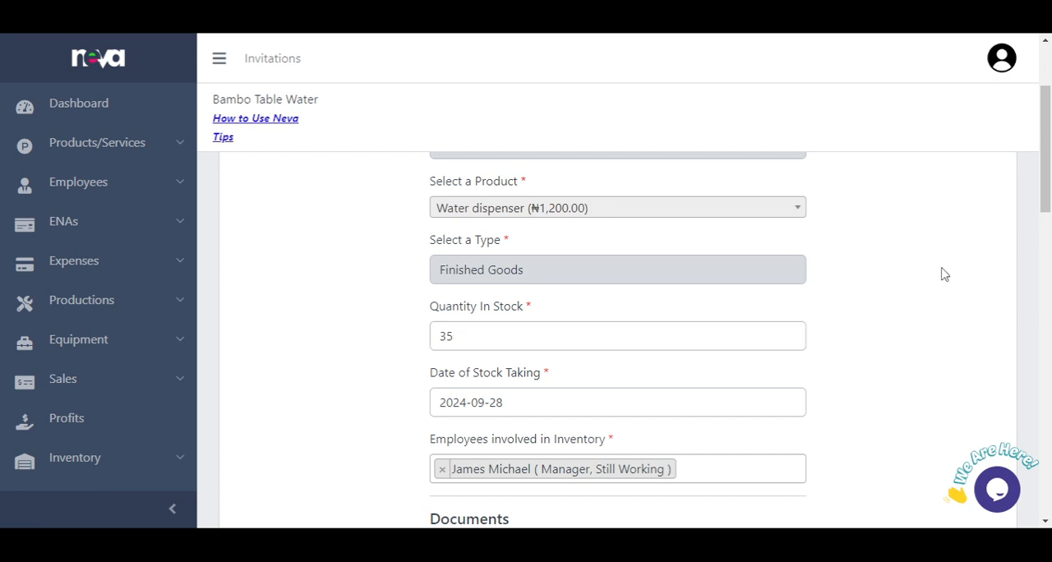
Step: Mark Document 1 for deletion and choose iphone-15-in-someone-hand.jpeg as its replacement file
{"action": "scroll", "coordinate": [937, 274], "scroll_direction": "up", "scroll_amount": 1}
{"action": "scroll", "coordinate": [933, 277], "scroll_direction": "down", "scroll_amount": 5}
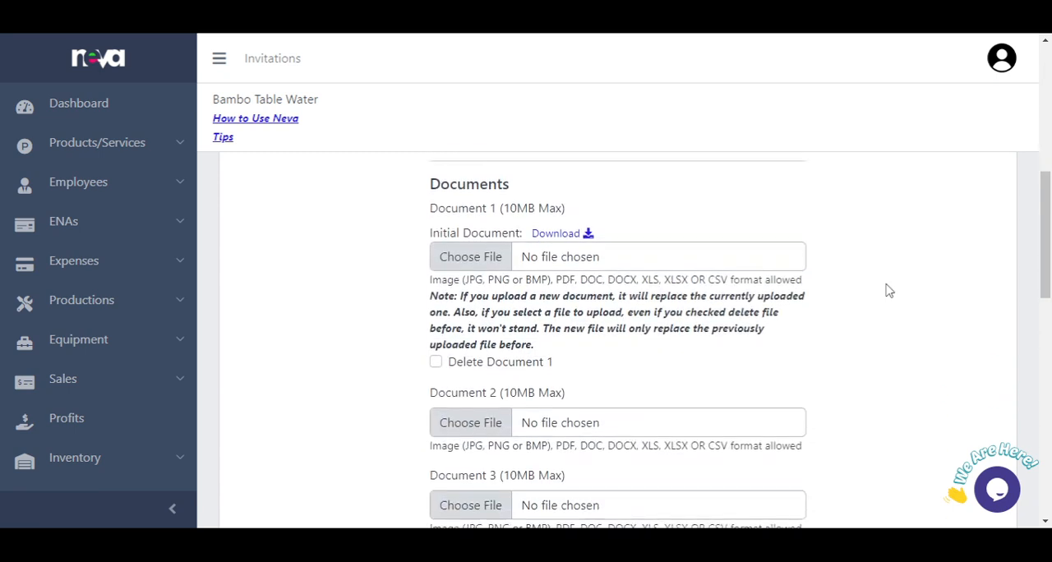
{"action": "scroll", "coordinate": [575, 263], "scroll_direction": "up", "scroll_amount": 2}
{"action": "scroll", "coordinate": [561, 259], "scroll_direction": "up", "scroll_amount": 1}
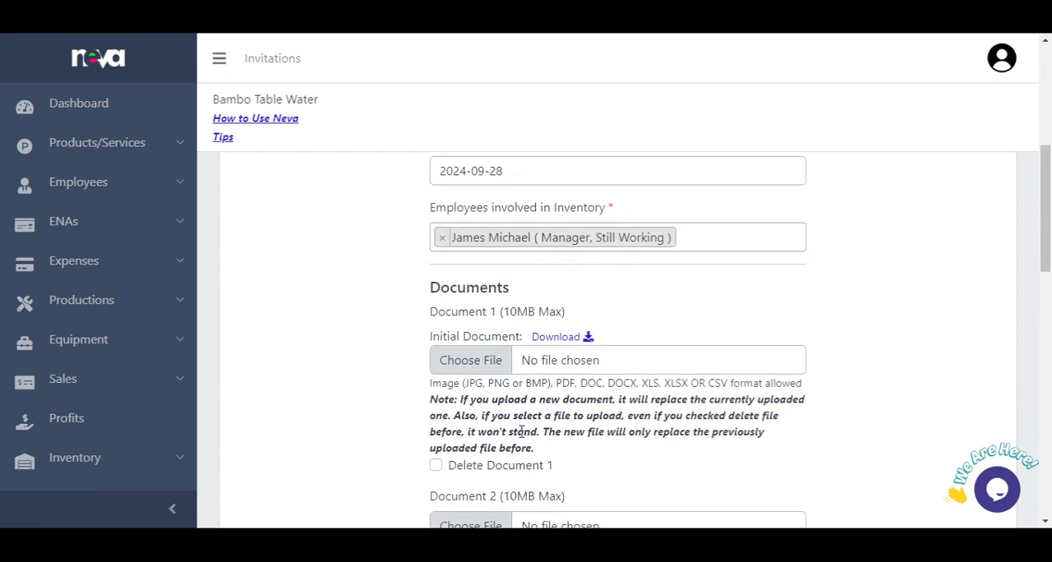
{"action": "left_click", "coordinate": [521, 470]}
{"action": "left_click", "coordinate": [561, 370]}
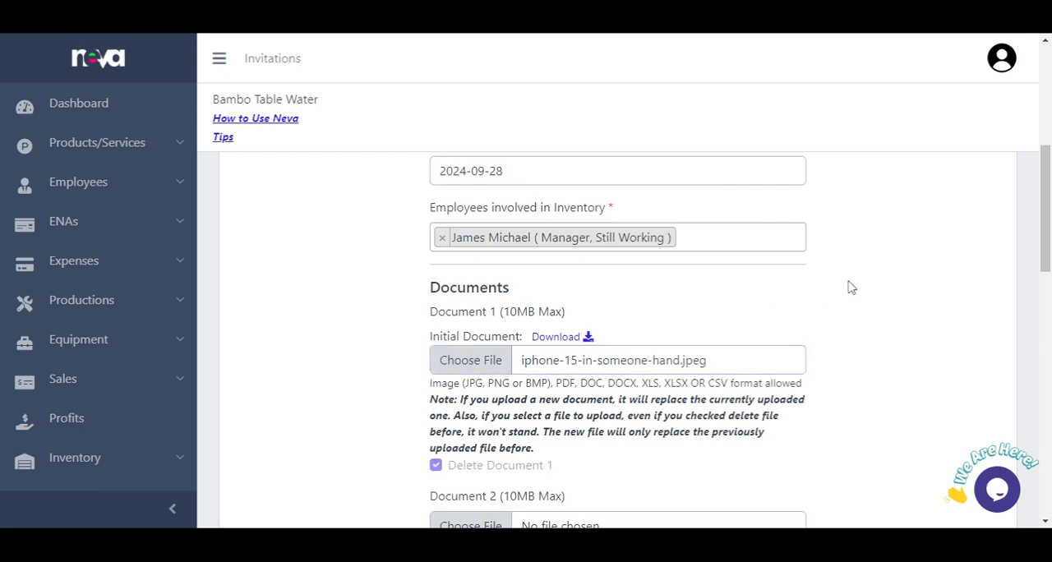
Step: Change the additional details to "quantity in stock today" and submit the inventory update
{"action": "scroll", "coordinate": [777, 341], "scroll_direction": "down", "scroll_amount": 1}
{"action": "scroll", "coordinate": [777, 341], "scroll_direction": "down", "scroll_amount": 1}
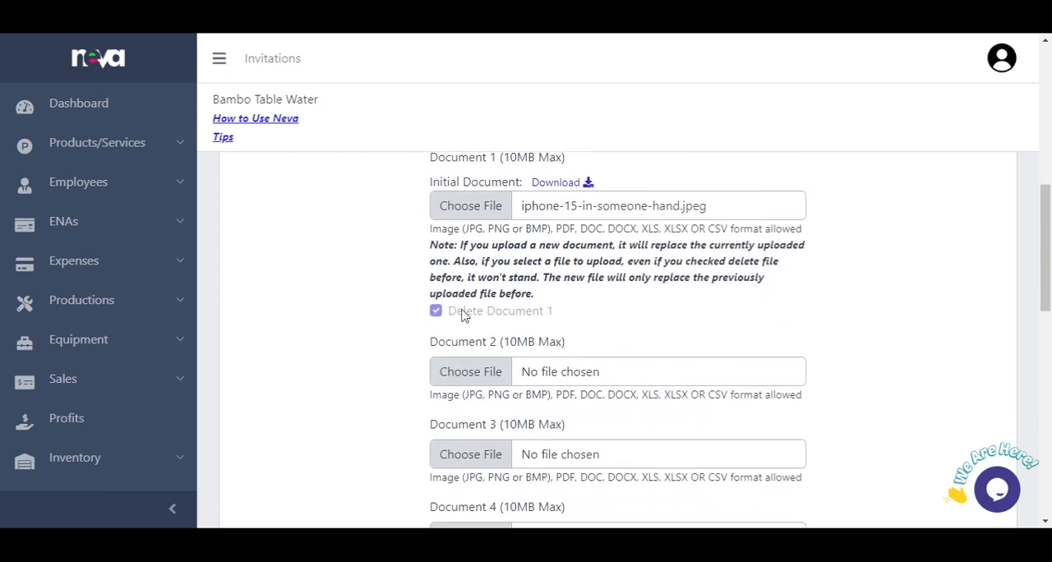
{"action": "scroll", "coordinate": [622, 337], "scroll_direction": "down", "scroll_amount": 1}
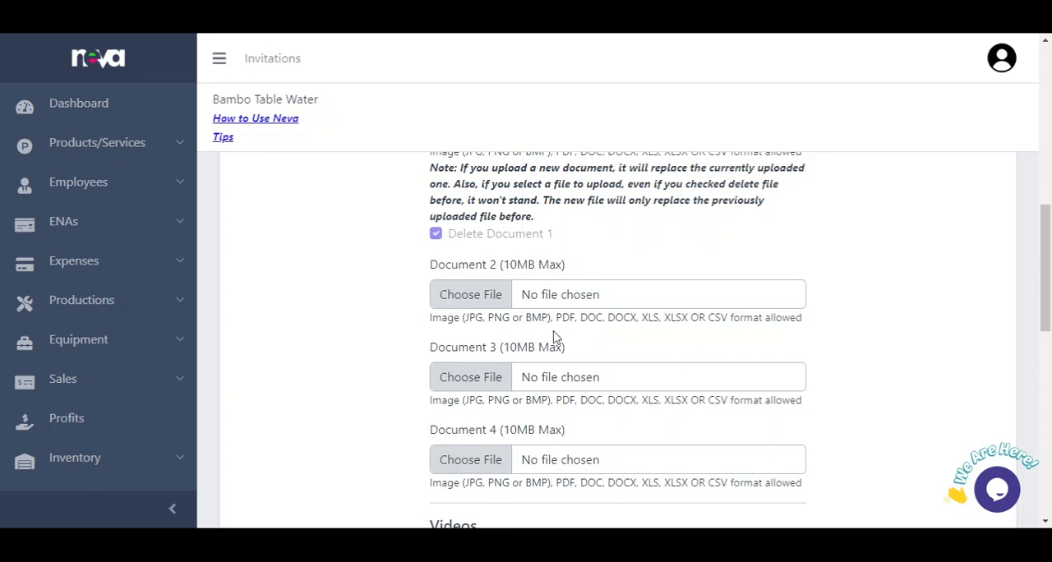
{"action": "scroll", "coordinate": [613, 340], "scroll_direction": "down", "scroll_amount": 1}
{"action": "scroll", "coordinate": [612, 339], "scroll_direction": "down", "scroll_amount": 5}
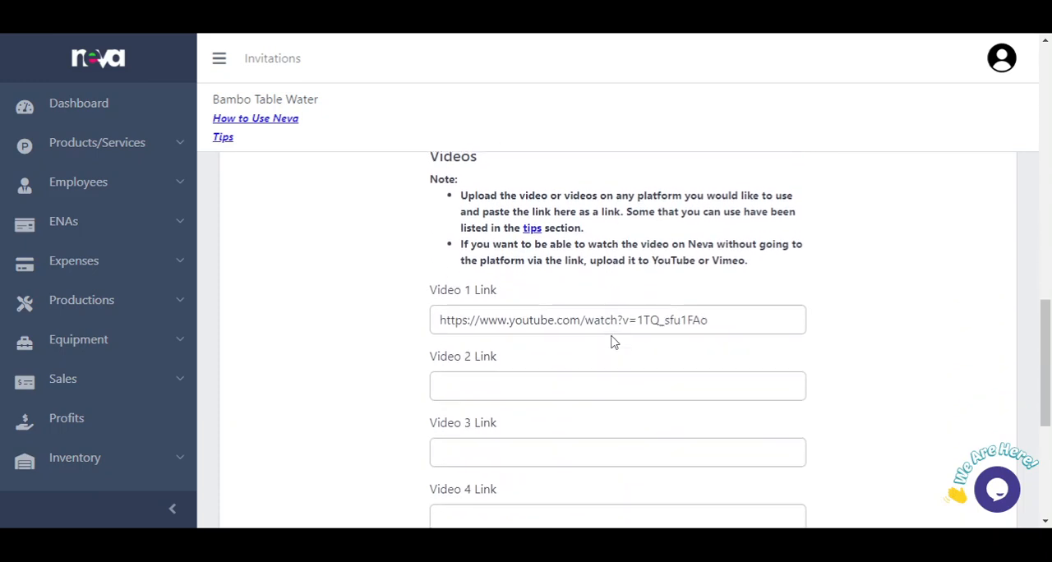
{"action": "scroll", "coordinate": [613, 347], "scroll_direction": "down", "scroll_amount": 1}
{"action": "scroll", "coordinate": [612, 348], "scroll_direction": "down", "scroll_amount": 2}
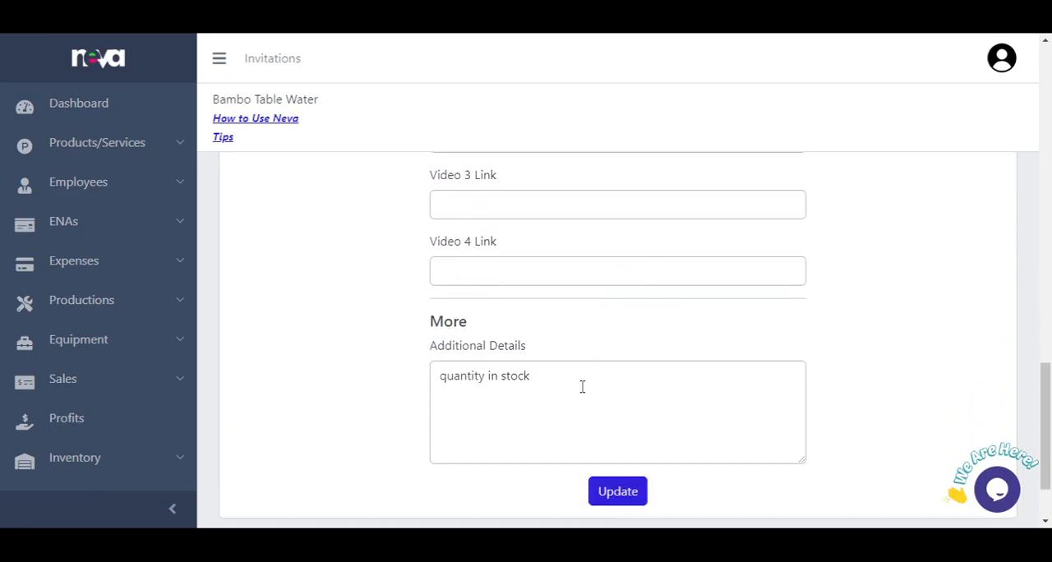
{"action": "left_click", "coordinate": [590, 387]}
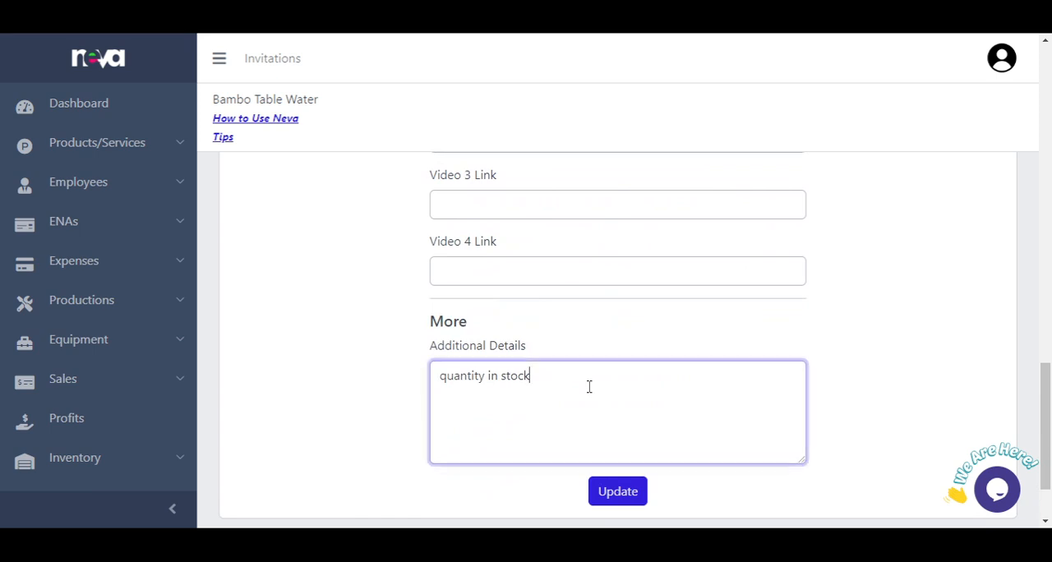
{"action": "type", "text": "today"}
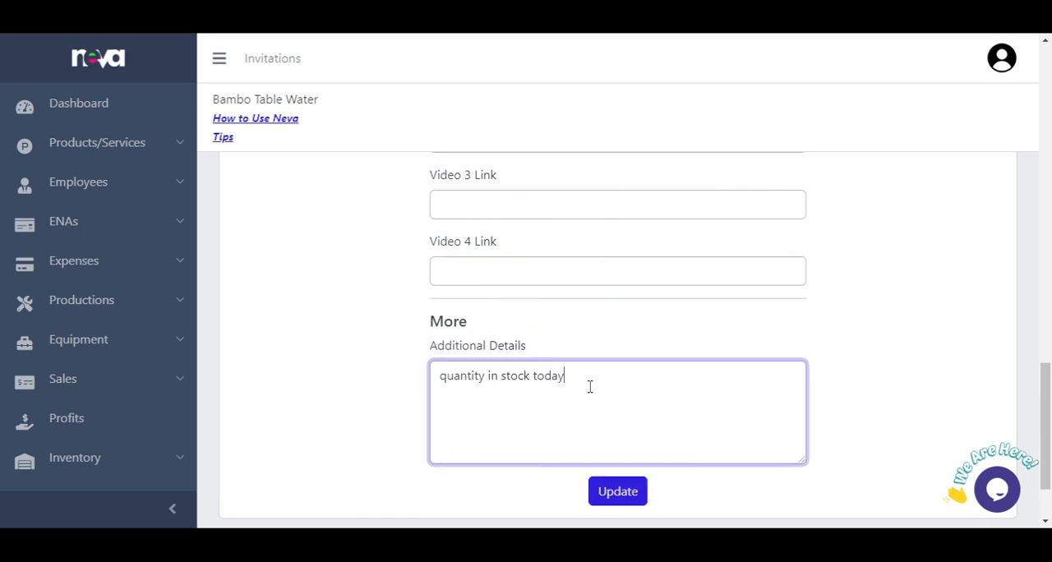
{"action": "left_click", "coordinate": [602, 494]}
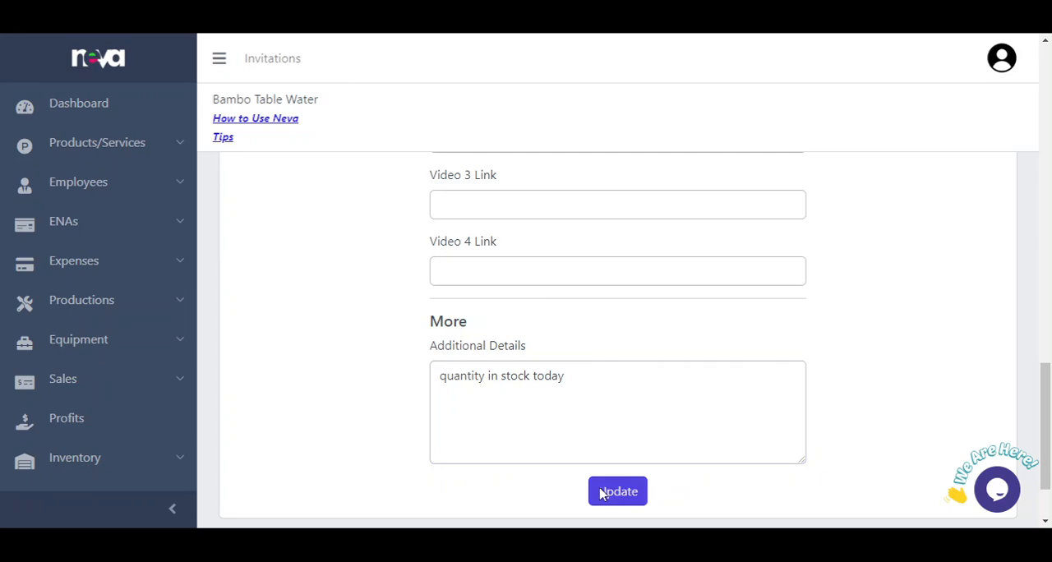
Step: Check the updated Water dispenser entry in the inventory list and its full details, including employee, document and video, and return to the list
{"action": "scroll", "coordinate": [615, 404], "scroll_direction": "down", "scroll_amount": 6}
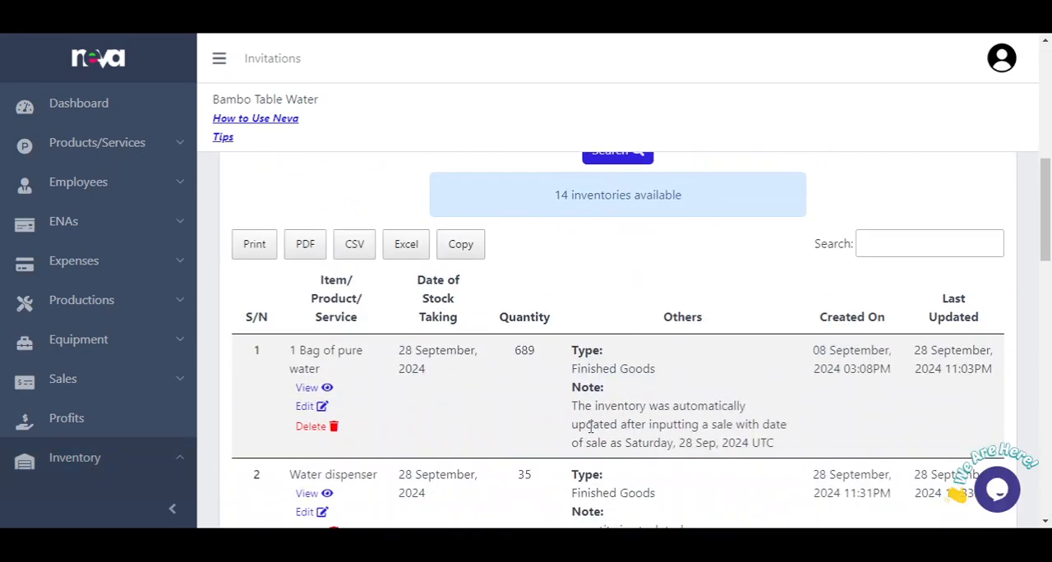
{"action": "scroll", "coordinate": [589, 430], "scroll_direction": "down", "scroll_amount": 2}
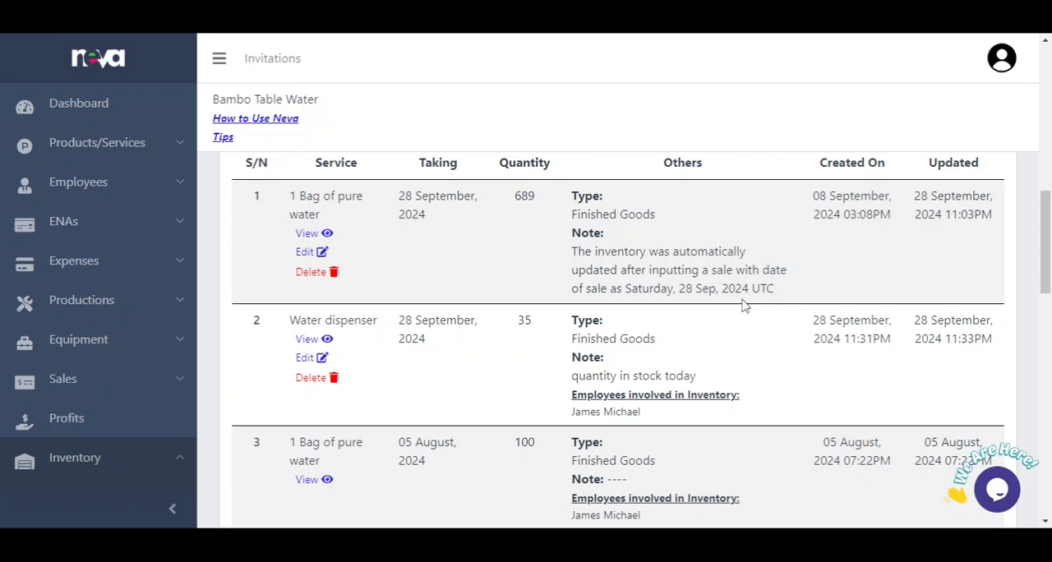
{"action": "left_click", "coordinate": [329, 345]}
{"action": "scroll", "coordinate": [594, 313], "scroll_direction": "down", "scroll_amount": 3}
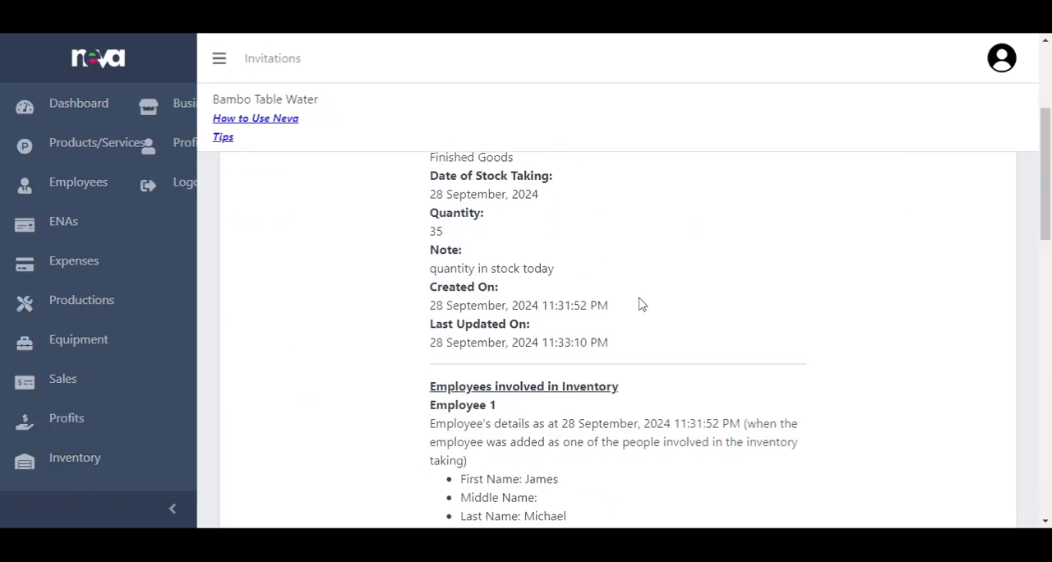
{"action": "scroll", "coordinate": [642, 304], "scroll_direction": "down", "scroll_amount": 15}
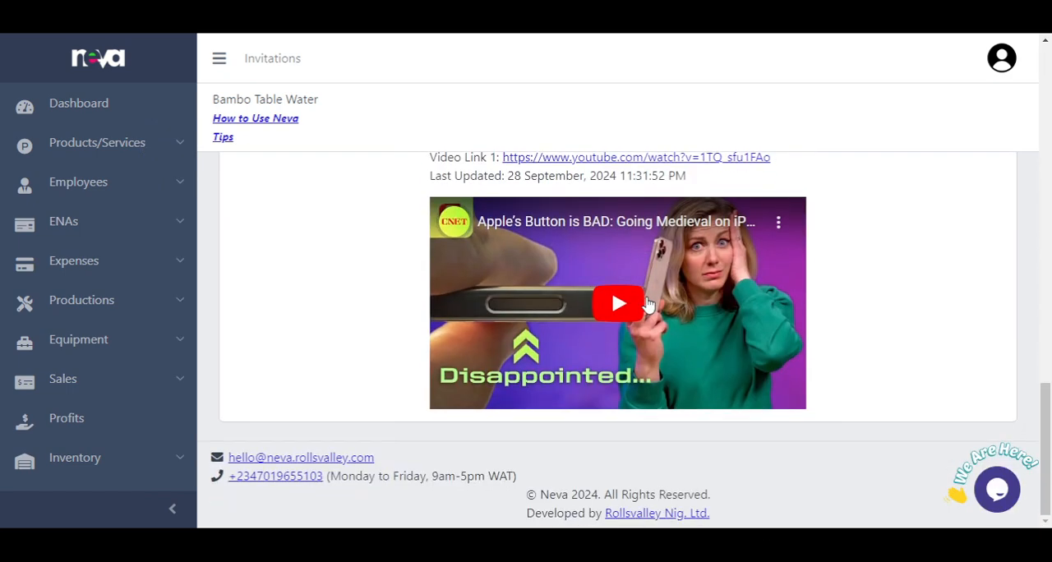
{"action": "scroll", "coordinate": [647, 304], "scroll_direction": "up", "scroll_amount": 10}
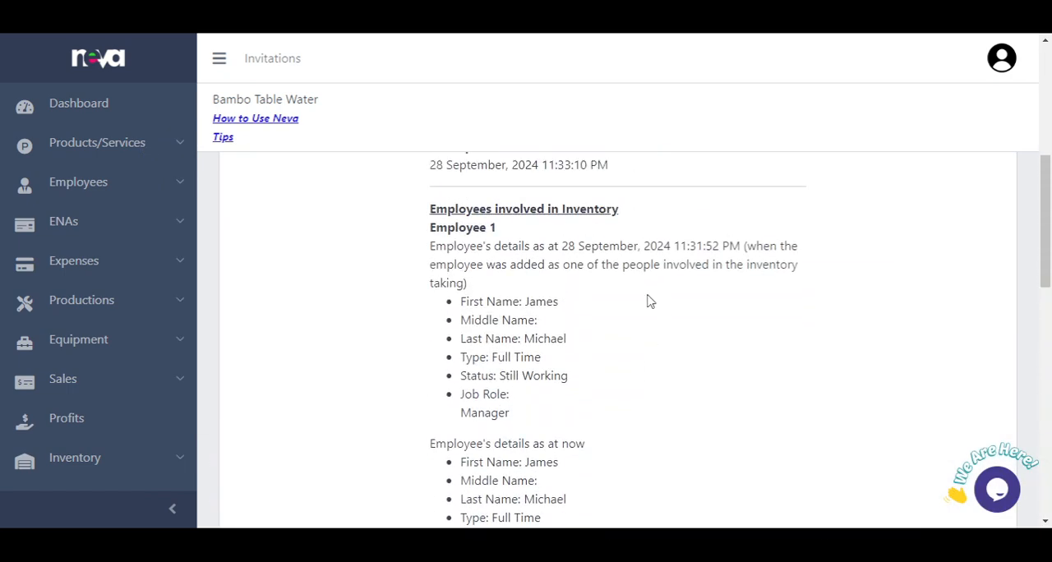
{"action": "scroll", "coordinate": [647, 303], "scroll_direction": "down", "scroll_amount": 2}
{"action": "scroll", "coordinate": [648, 306], "scroll_direction": "up", "scroll_amount": 12}
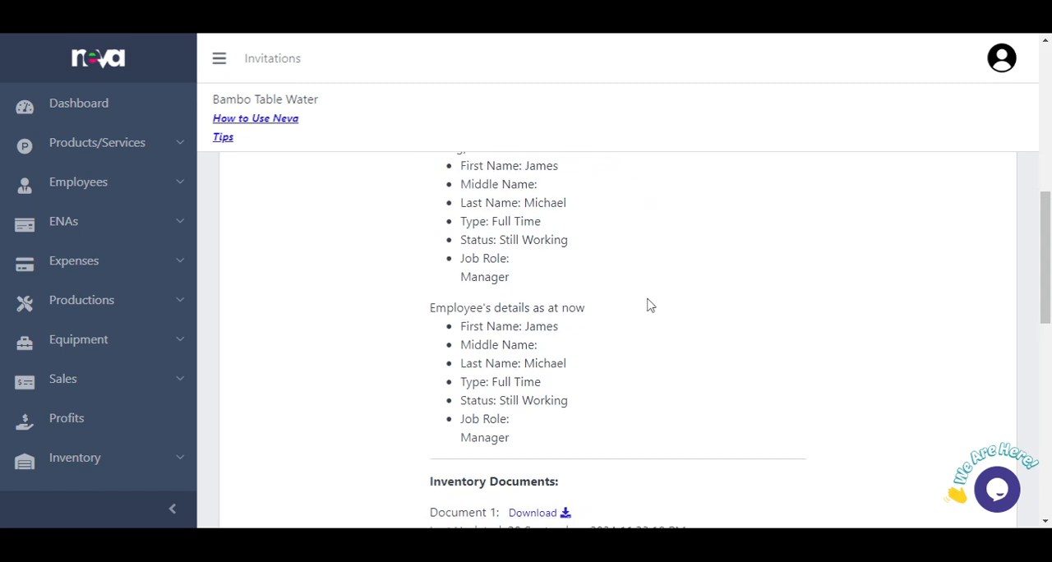
{"action": "scroll", "coordinate": [648, 307], "scroll_direction": "down", "scroll_amount": 12}
{"action": "scroll", "coordinate": [648, 308], "scroll_direction": "down", "scroll_amount": 5}
{"action": "scroll", "coordinate": [648, 307], "scroll_direction": "up", "scroll_amount": 12}
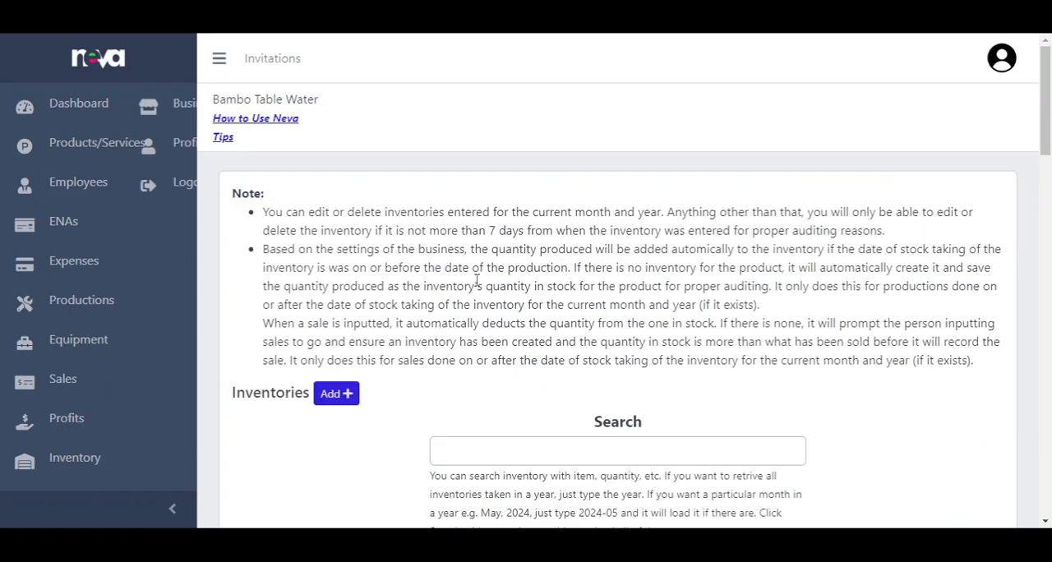
Step: Delete the Water dispenser entry from the inventory list, confirm the deletion and check the list
{"action": "scroll", "coordinate": [480, 283], "scroll_direction": "down", "scroll_amount": 8}
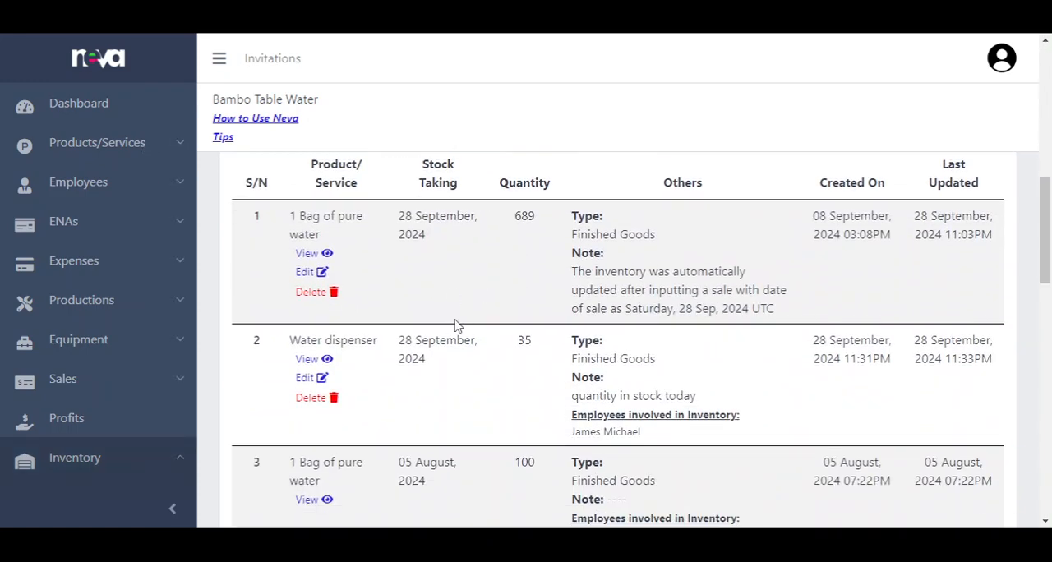
{"action": "left_click", "coordinate": [333, 399]}
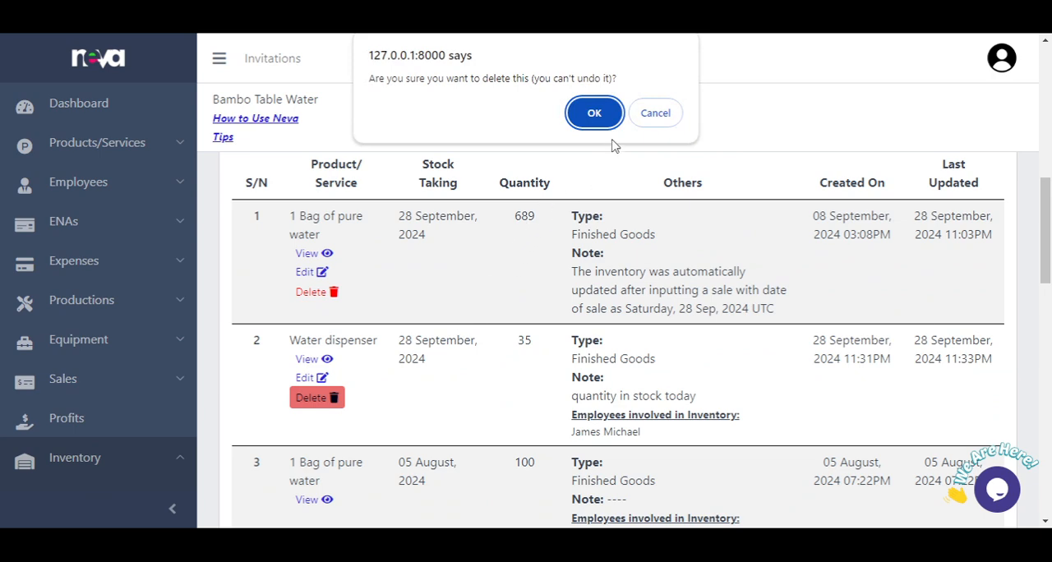
{"action": "left_click", "coordinate": [604, 112]}
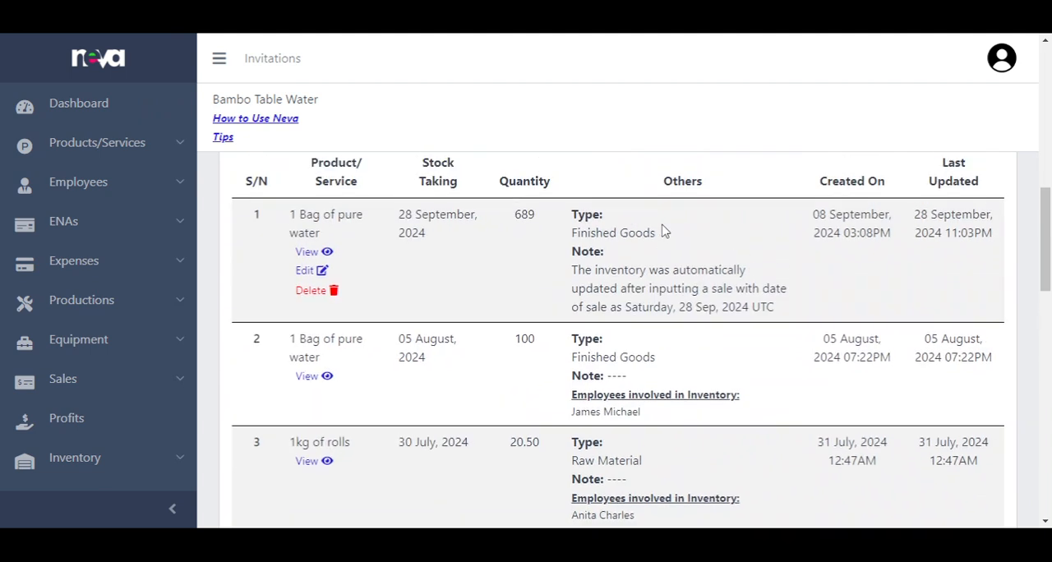
{"action": "scroll", "coordinate": [665, 232], "scroll_direction": "up", "scroll_amount": 2}
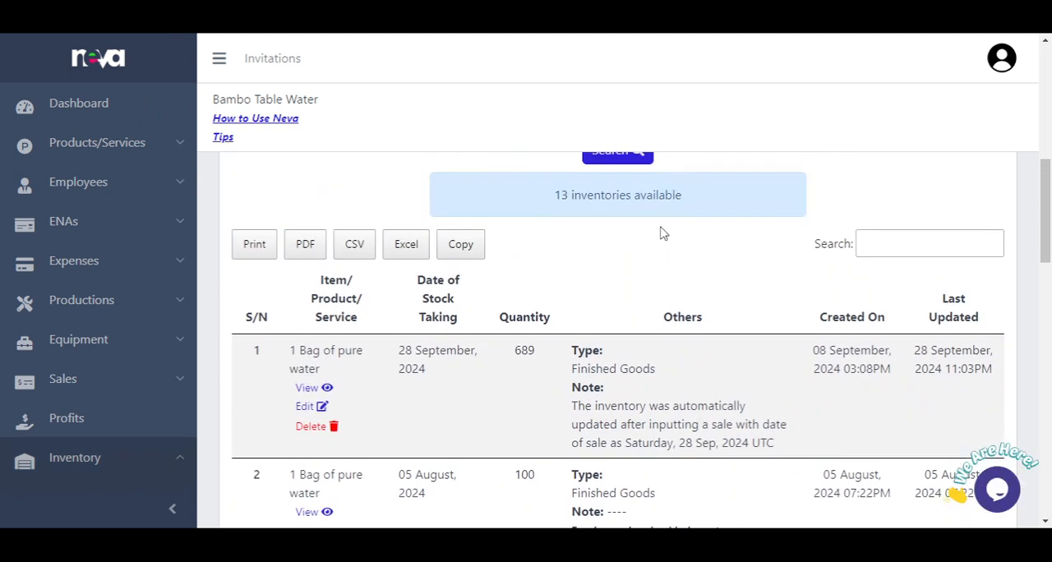